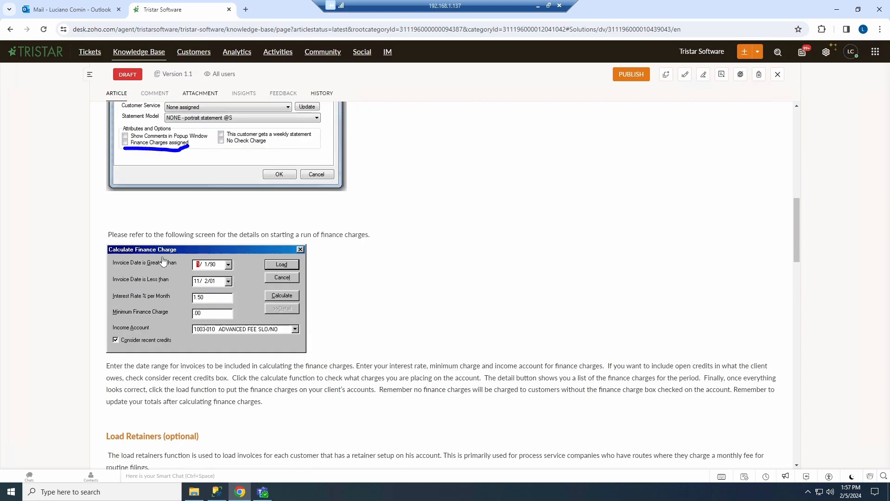
Scroll the article back to the top and move the remote desktop aside to reveal the Tristar Customer window
scroll(164, 261, up, 5)
scroll(163, 262, up, 10)
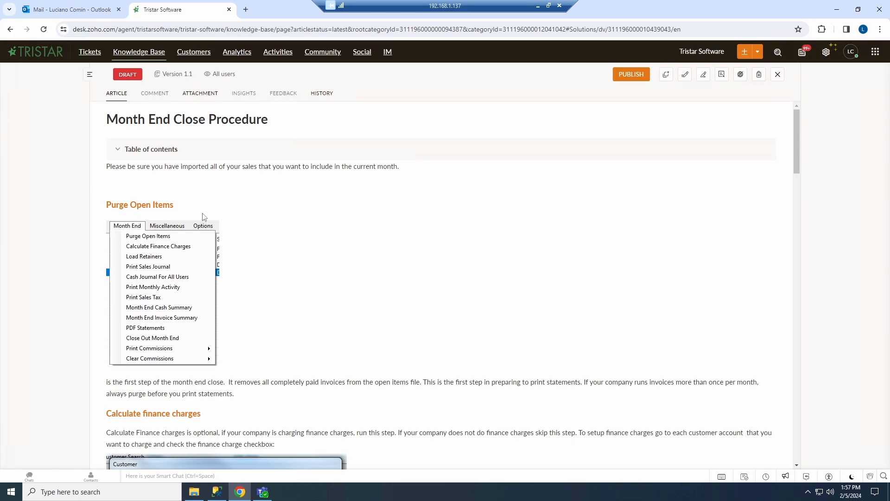
click(549, 6)
drag(548, 5, 889, 93)
drag(414, 123, 380, 116)
Purge fully paid open items after changing the purge date's month to 1
click(173, 155)
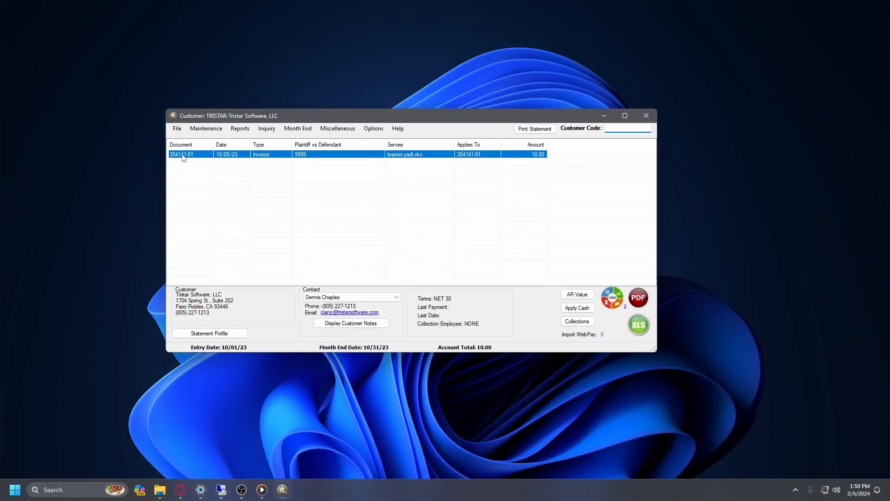
click(293, 128)
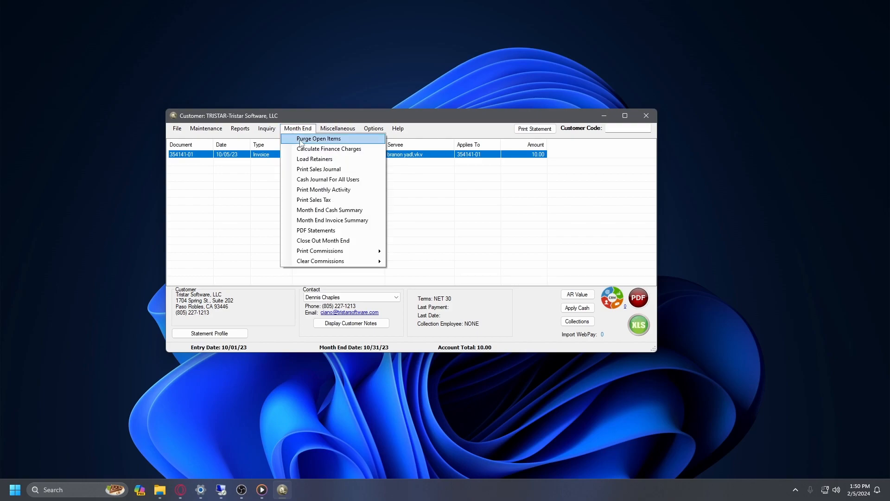
click(300, 140)
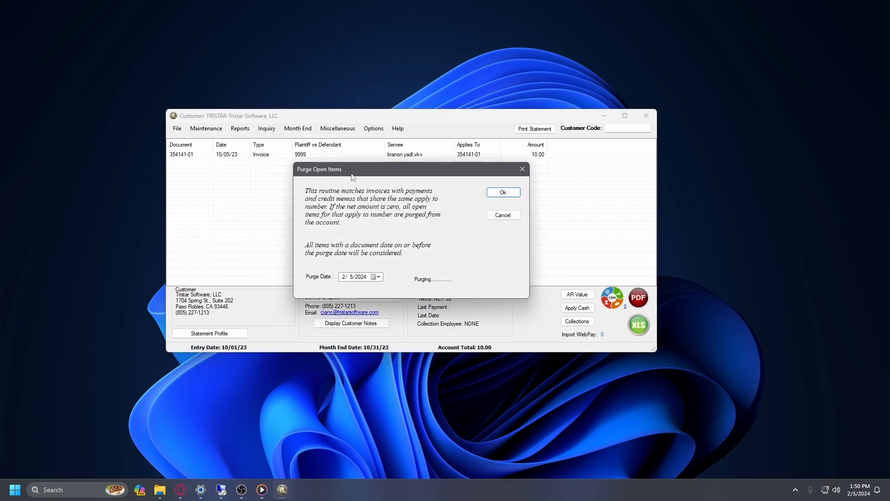
drag(347, 165, 304, 151)
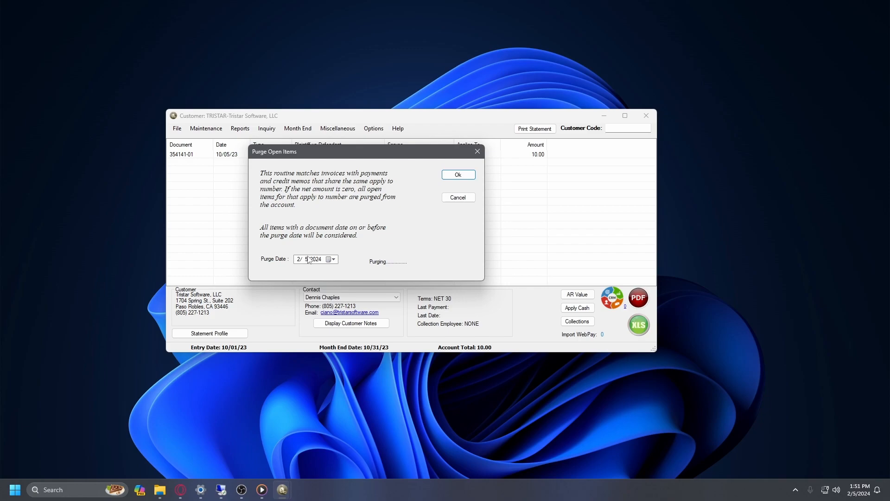
click(305, 262)
text(1)
click(308, 260)
click(459, 175)
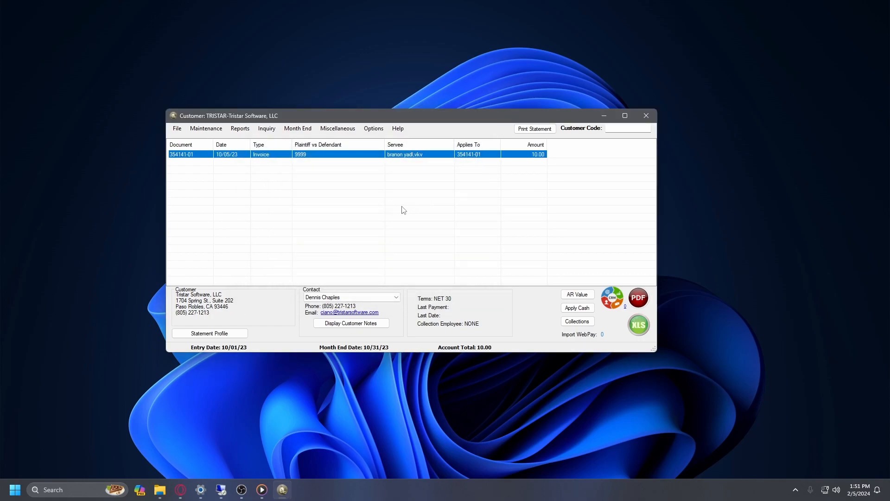
Reposition the customer window and bring up the Calculate Finance Charges dialog from Month End
drag(366, 119, 356, 126)
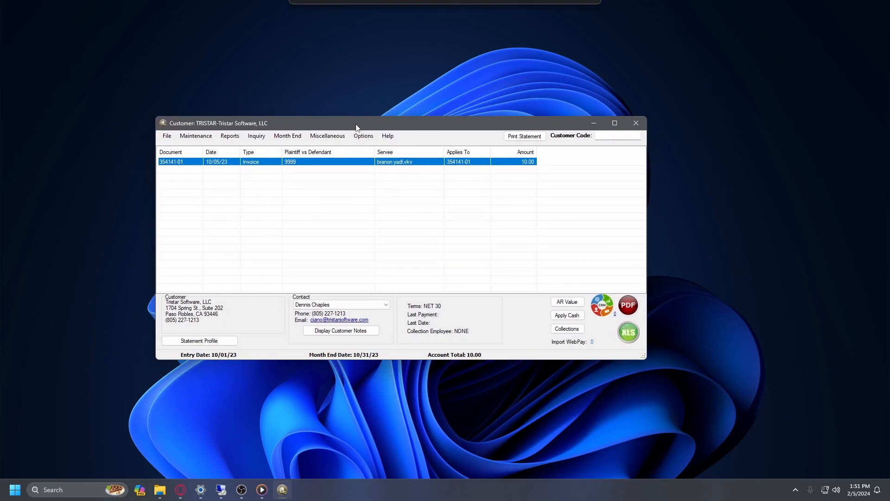
click(364, 232)
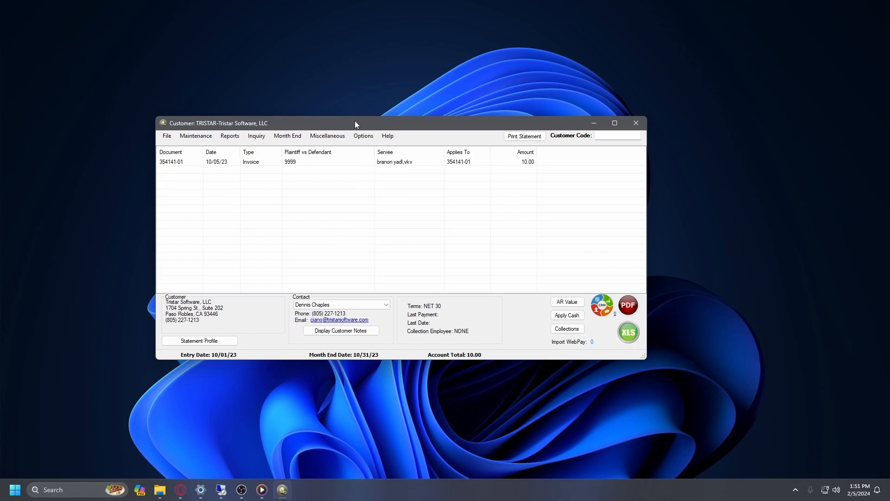
drag(356, 124, 364, 127)
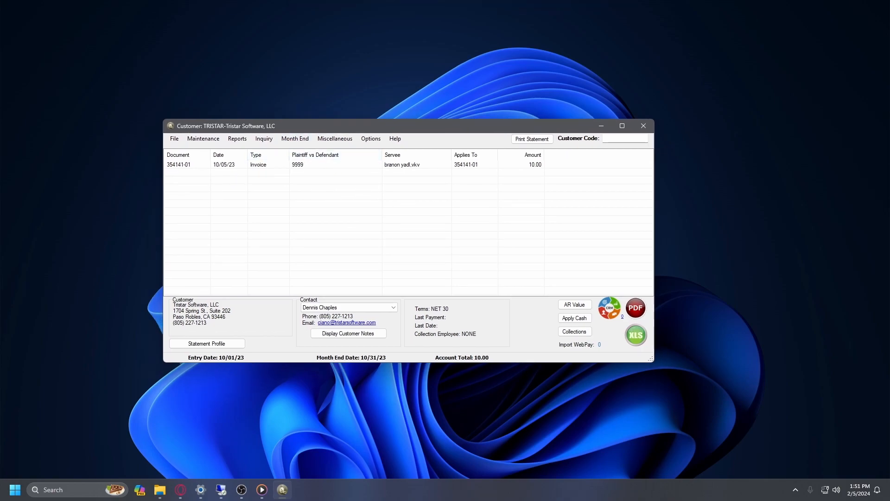
click(295, 139)
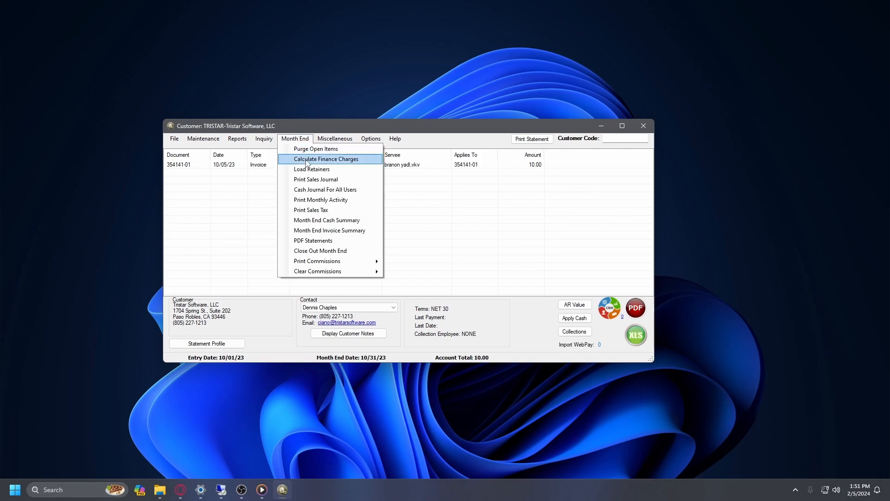
click(327, 156)
drag(221, 82, 312, 170)
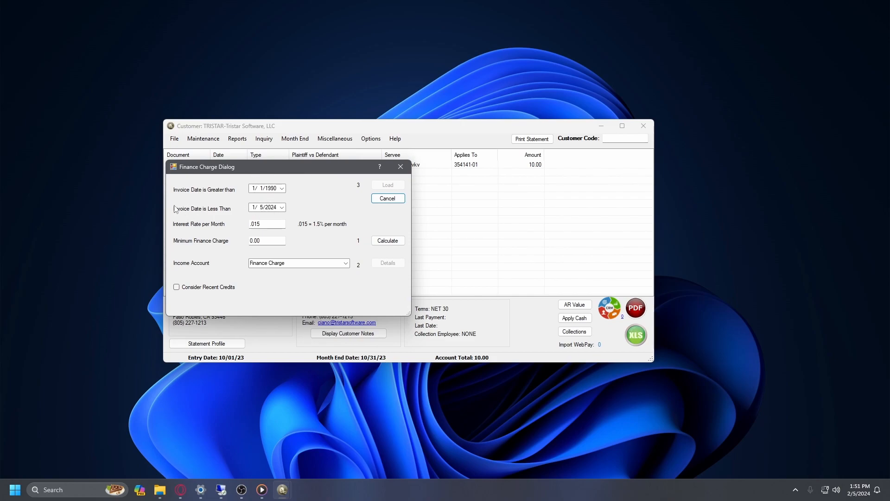
Set Invoice Date Less Than to 1/1/2024, keep the .015 rate and 0.00 minimum, and calculate
click(262, 208)
text(1)
drag(296, 170, 335, 178)
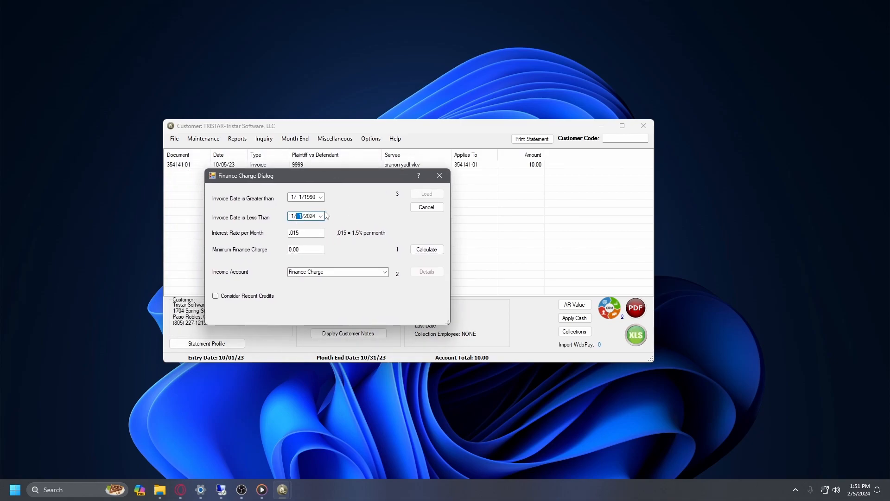
key(Tab)
click(310, 249)
drag(283, 247, 318, 251)
drag(319, 183, 300, 164)
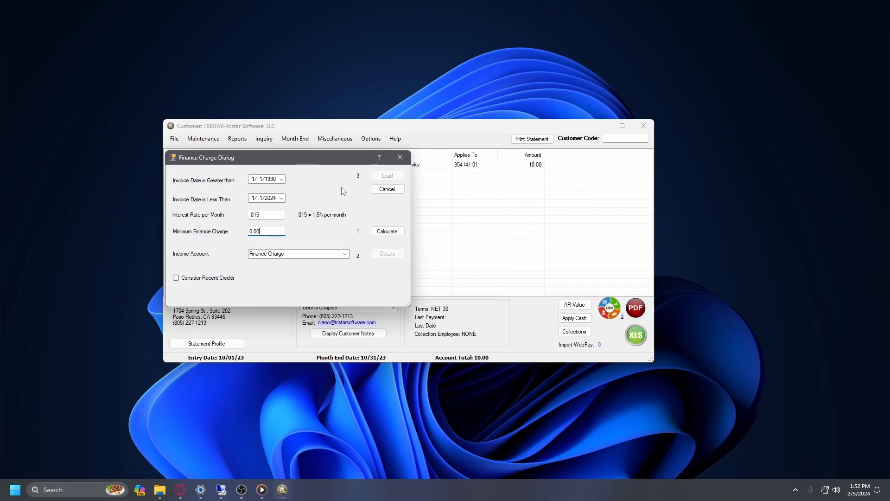
click(373, 230)
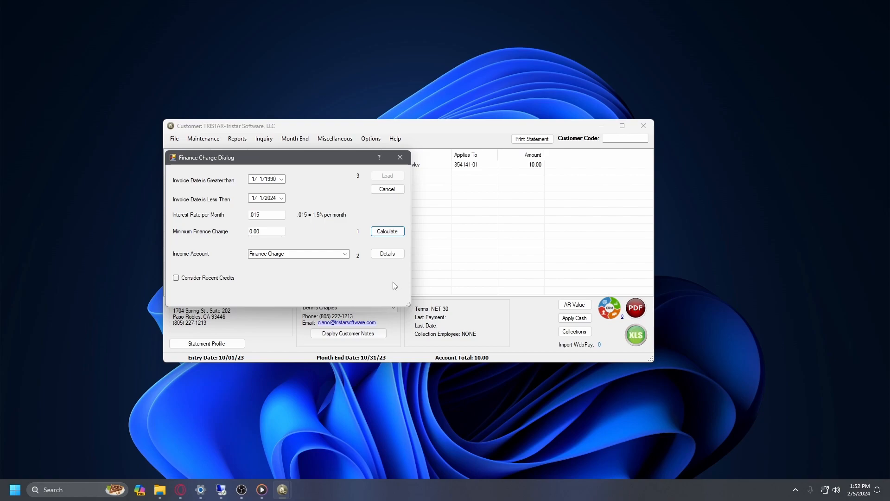
Review the finance charge details, including the California Law Group charge
click(386, 254)
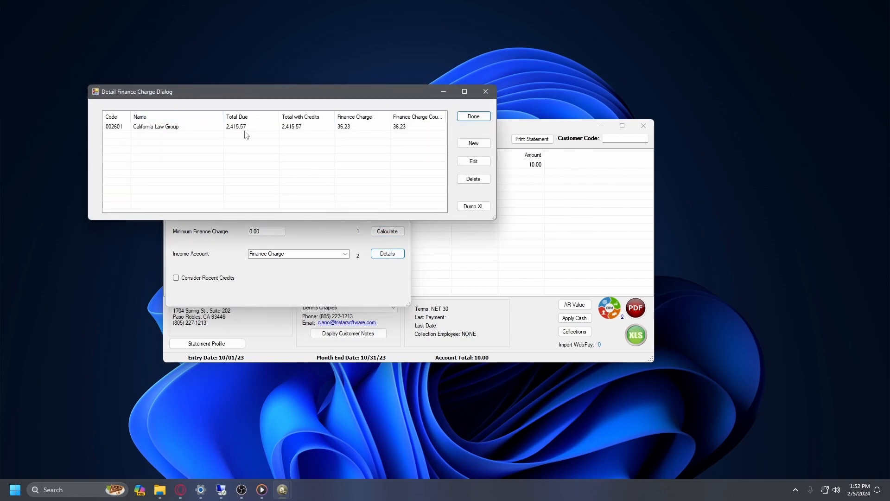
drag(188, 95, 258, 25)
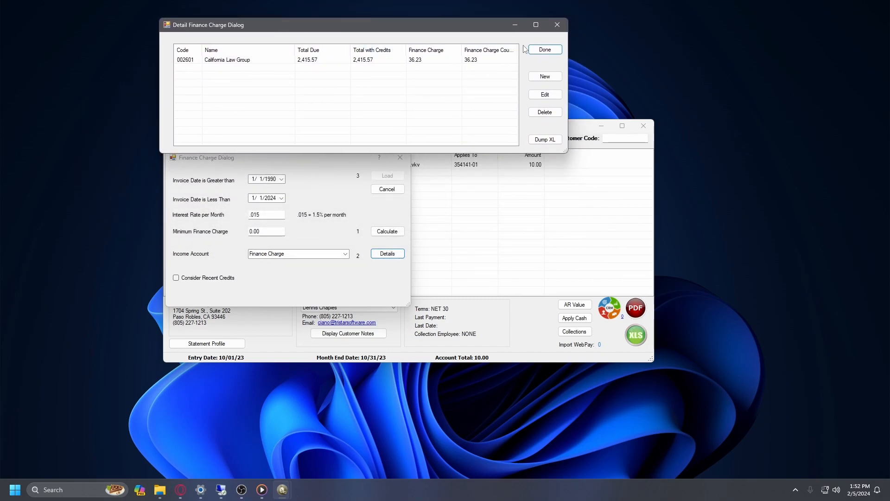
drag(464, 23, 467, 82)
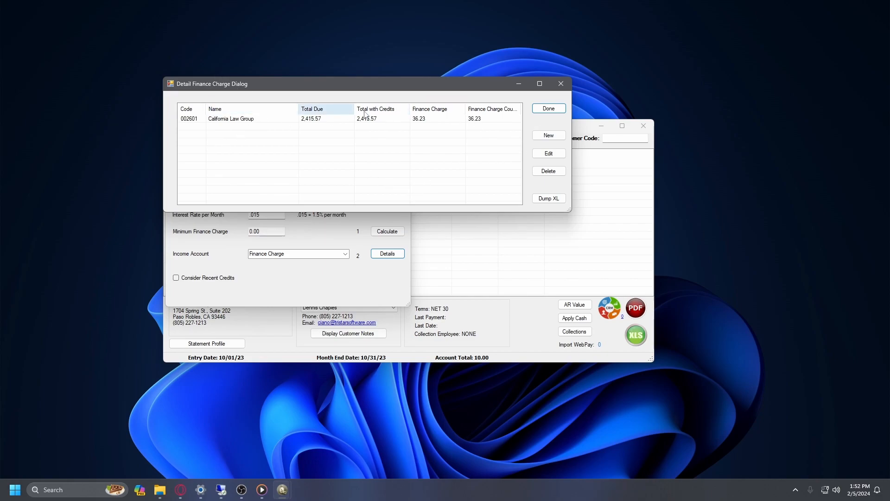
click(550, 111)
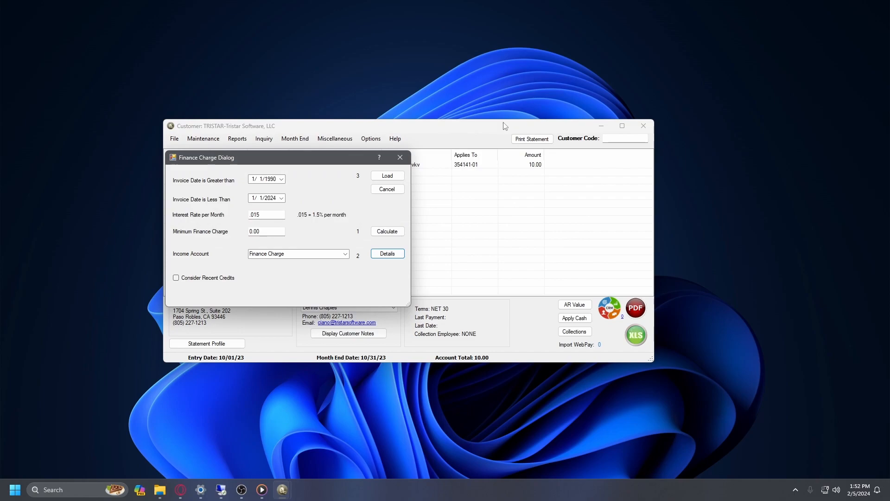
Load the 2 finance charges totalling 36.23 onto the accounts and acknowledge the message
click(390, 179)
click(397, 178)
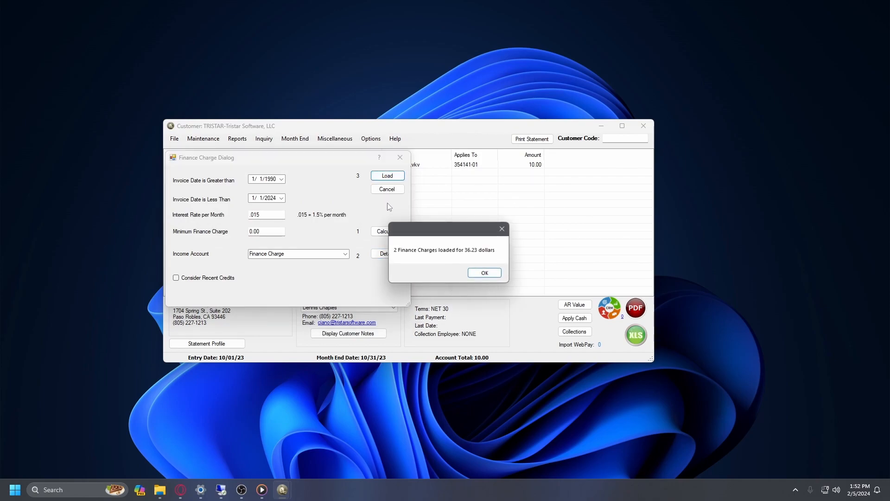
click(486, 273)
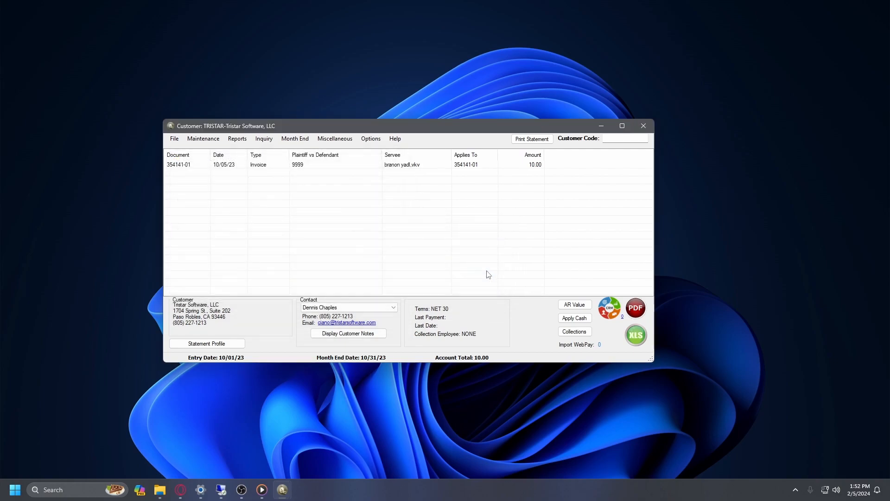
Calculate the February 2024 monthly retainers with the retainer date's day set to 1
click(295, 138)
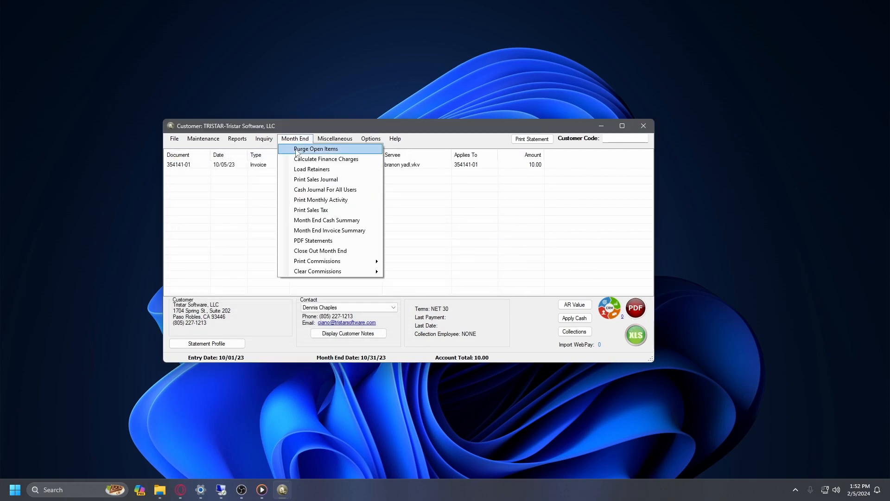
click(306, 170)
drag(277, 98, 372, 142)
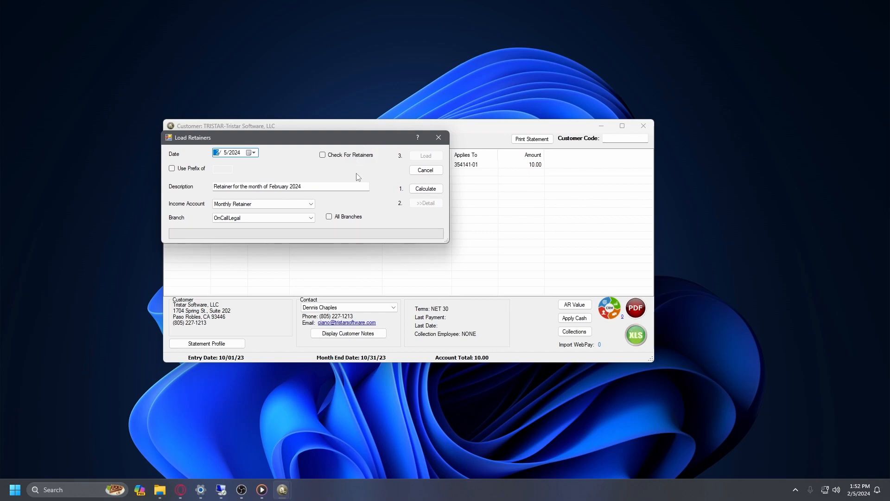
click(226, 152)
text(1)
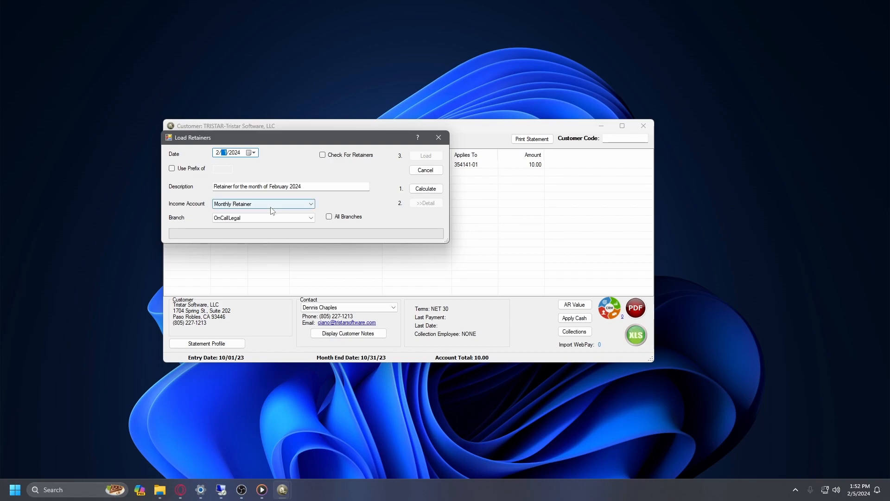
click(425, 188)
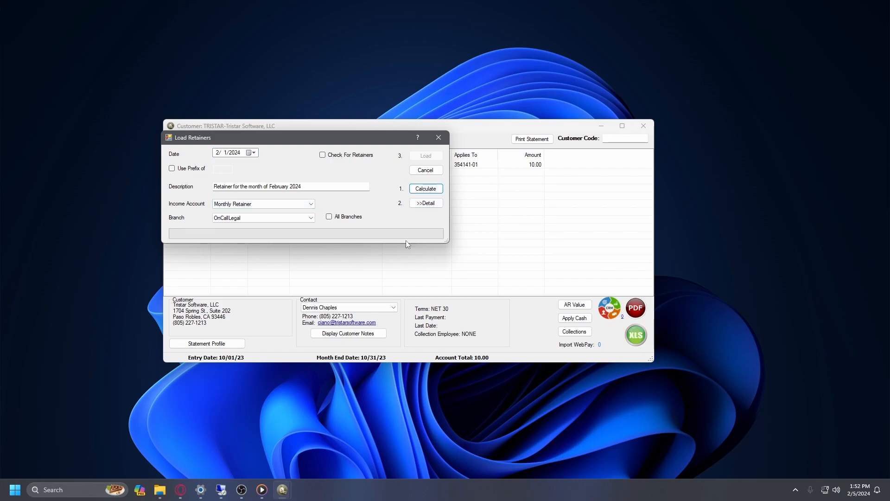
Review the three retainers (150.00, 175.00, 150.00) and load them for 475.00
click(426, 203)
drag(240, 115, 285, 34)
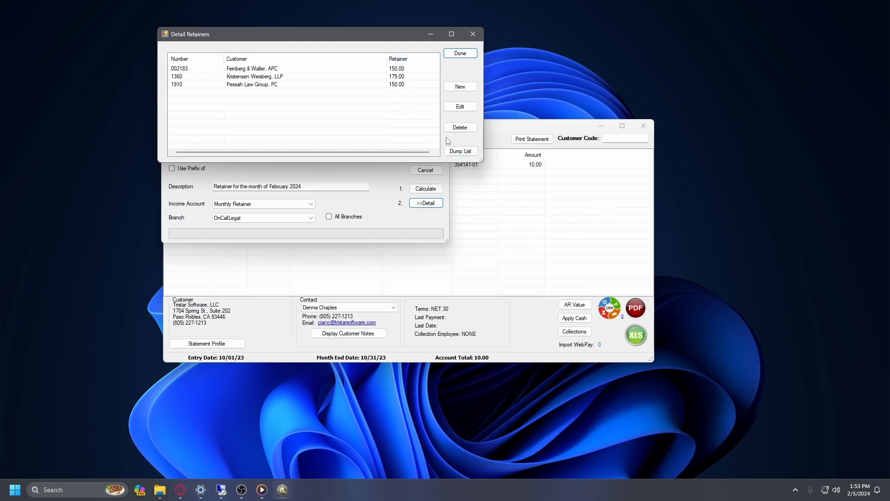
click(460, 53)
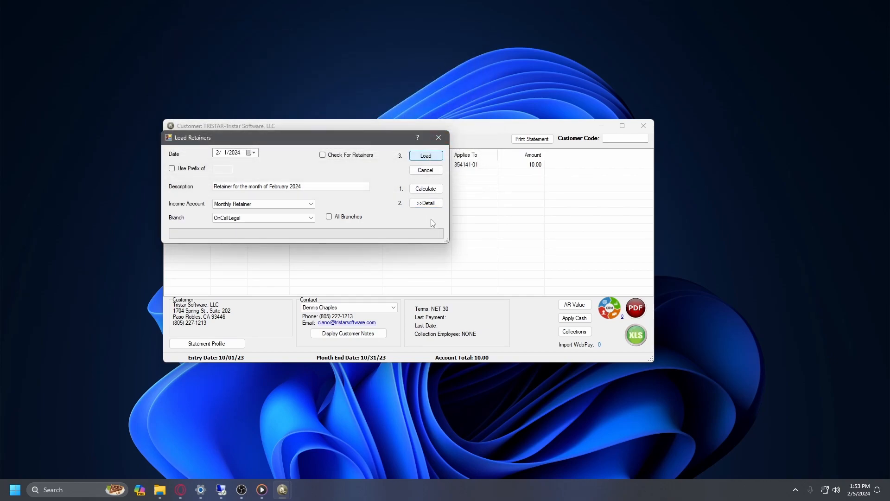
key(Return)
click(493, 275)
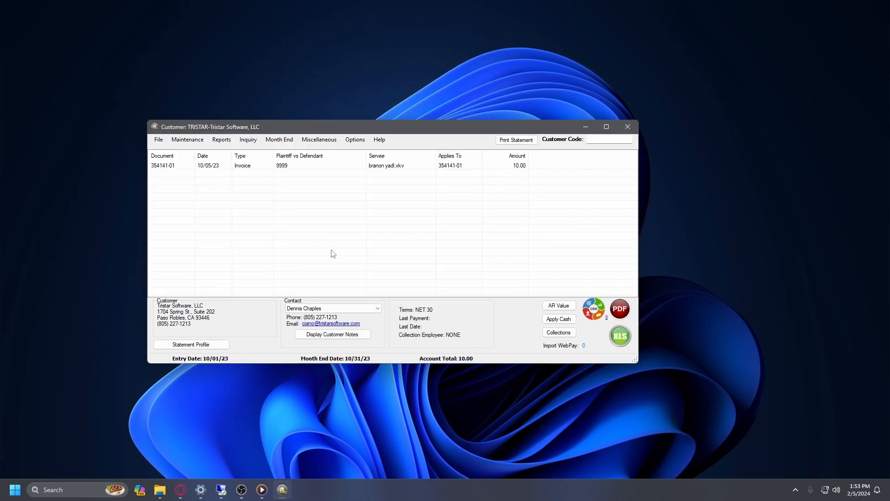
Print the Sales Journal, opening SalesJournalReport.pdf in Edge
click(278, 140)
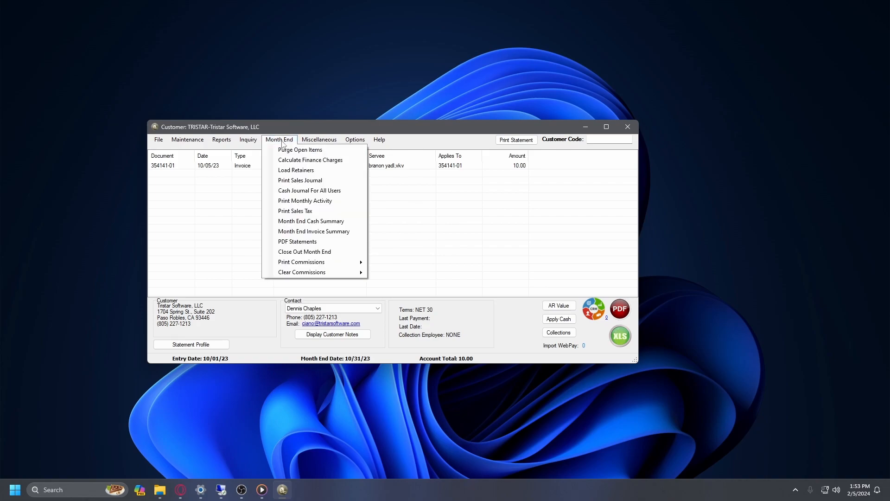
click(321, 184)
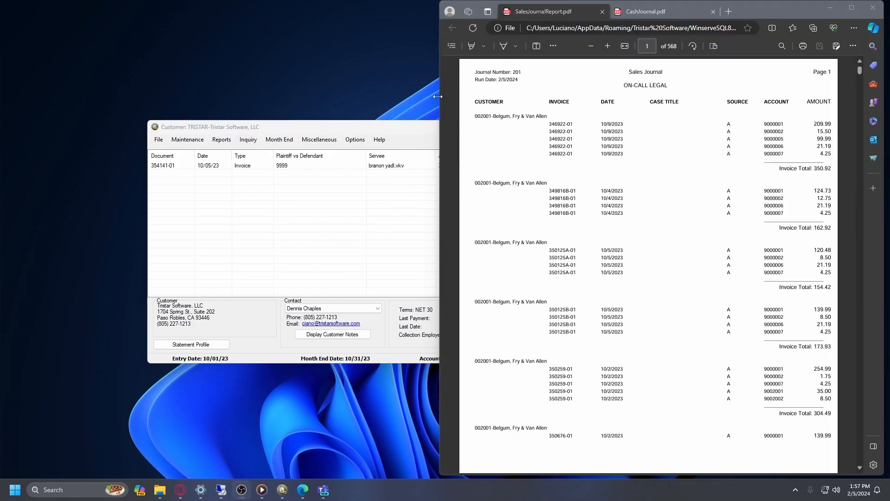
scroll(481, 173, down, 20)
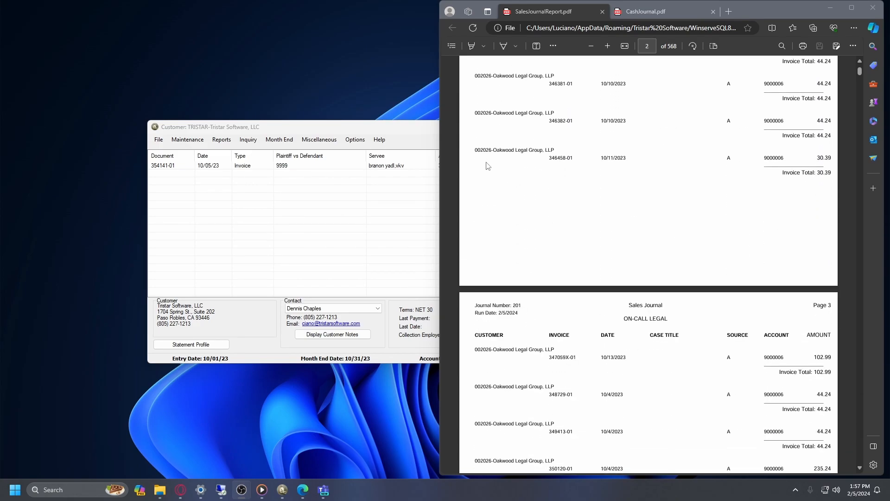
scroll(485, 168, up, 20)
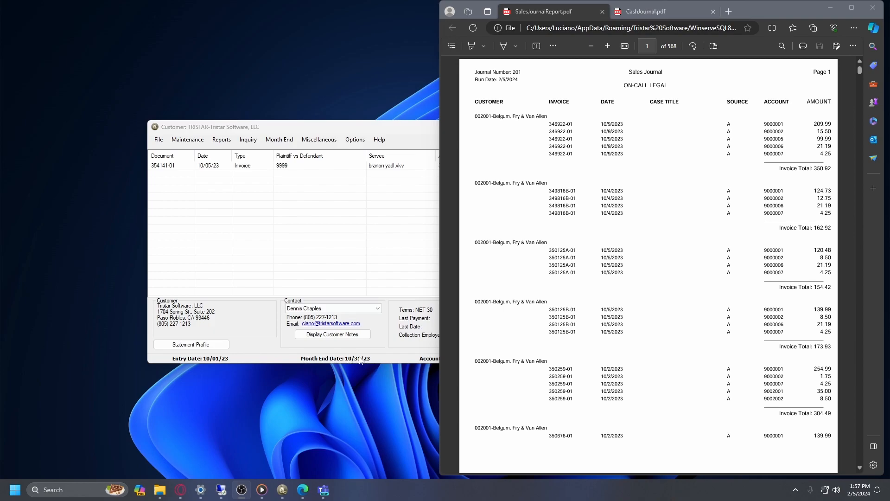
drag(600, 119, 629, 145)
click(592, 152)
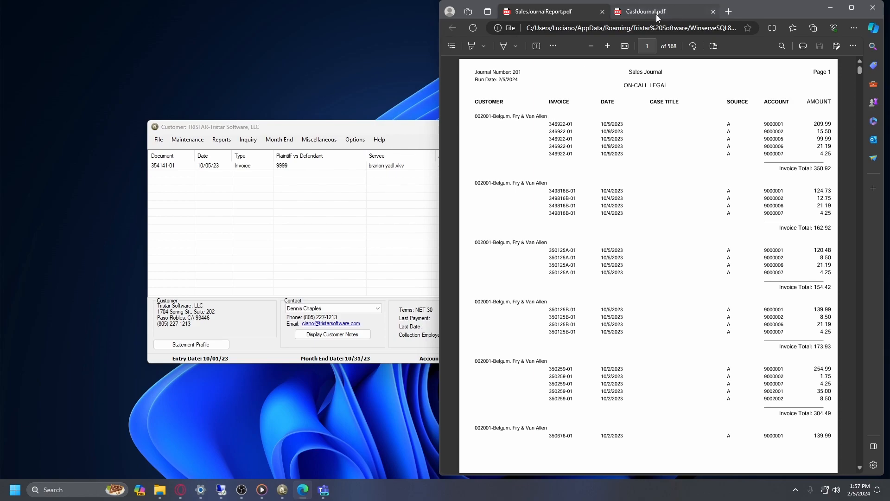
click(279, 139)
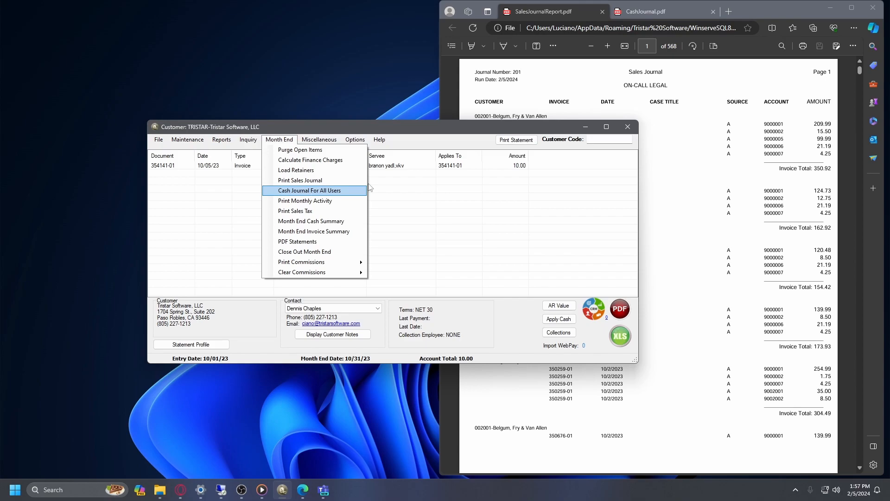
click(632, 12)
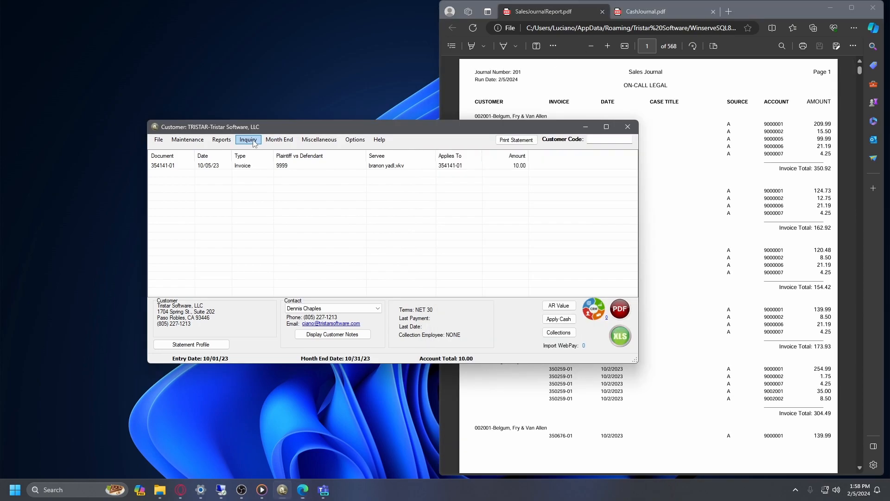
Generate the current-month Monthly Activity Summary PDF, check its $0.00 total, and close it
click(253, 142)
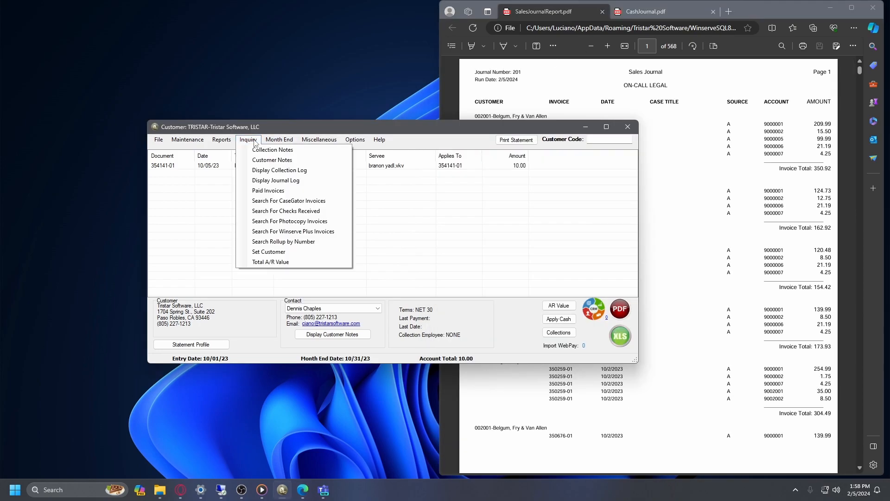
mouse_move(220, 141)
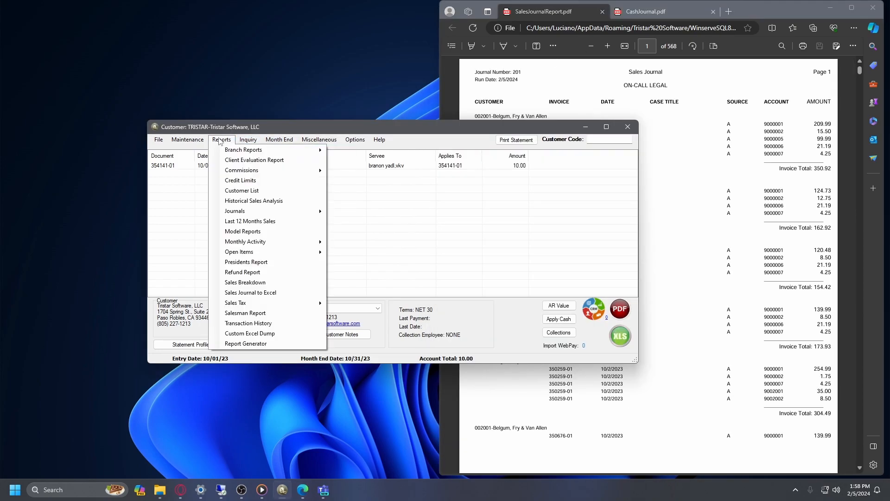
mouse_move(283, 213)
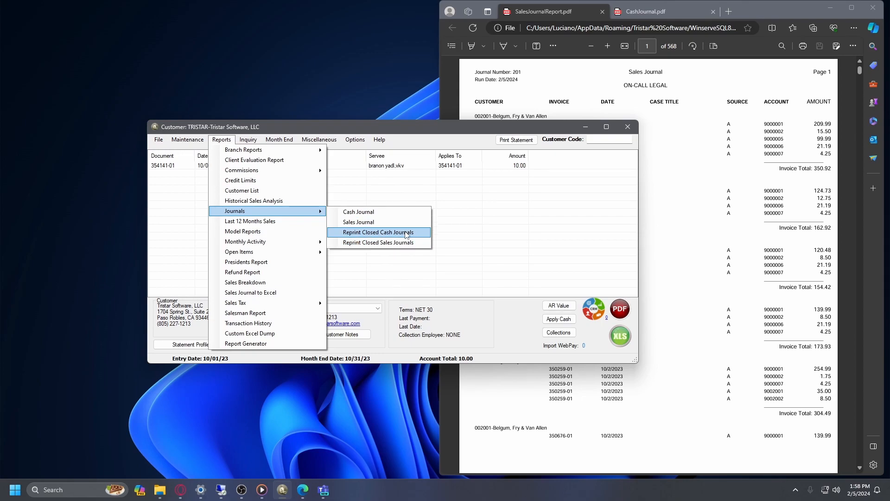
click(503, 249)
click(279, 139)
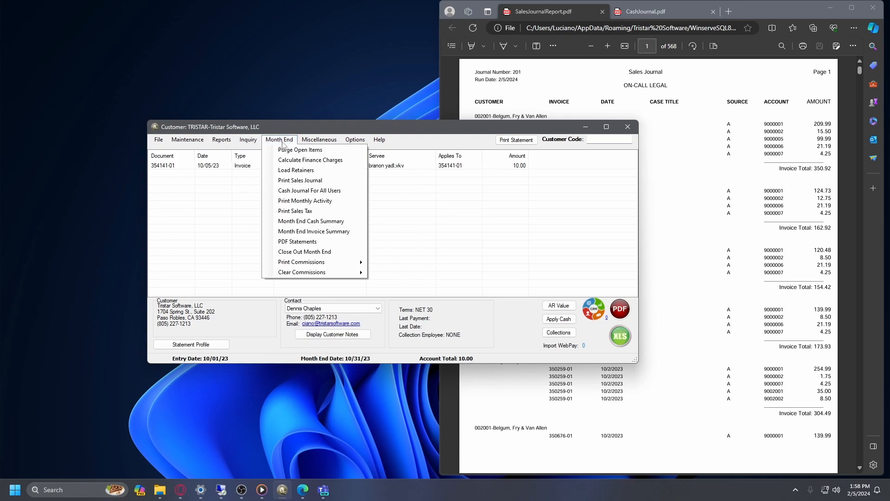
click(319, 206)
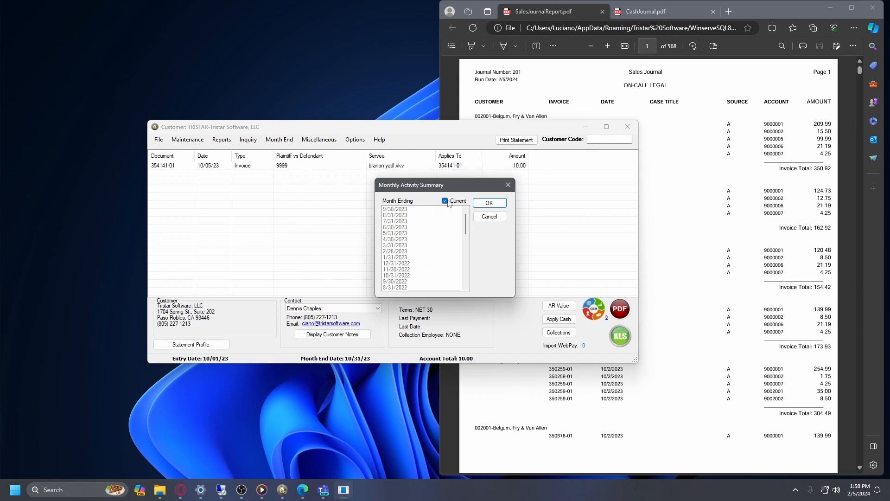
click(490, 203)
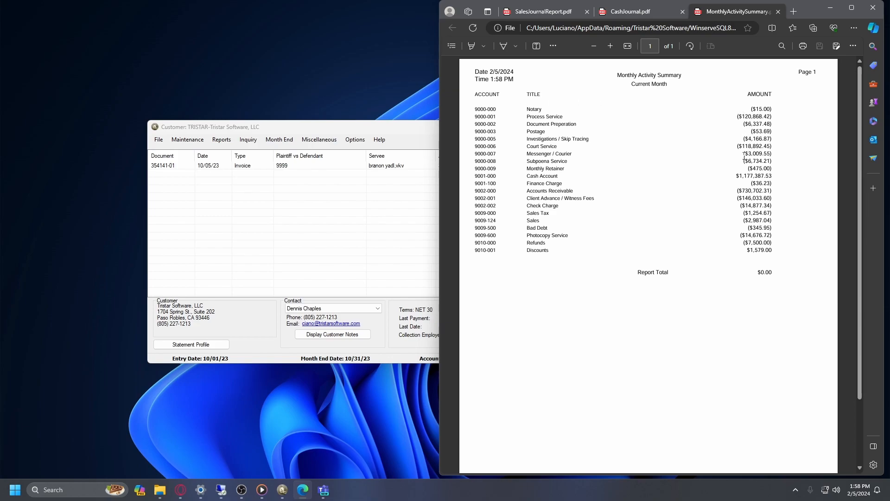
click(778, 11)
Generate the current-month Sales Tax Summary PDF (grand total $439,509.55), review it, and close it
click(279, 139)
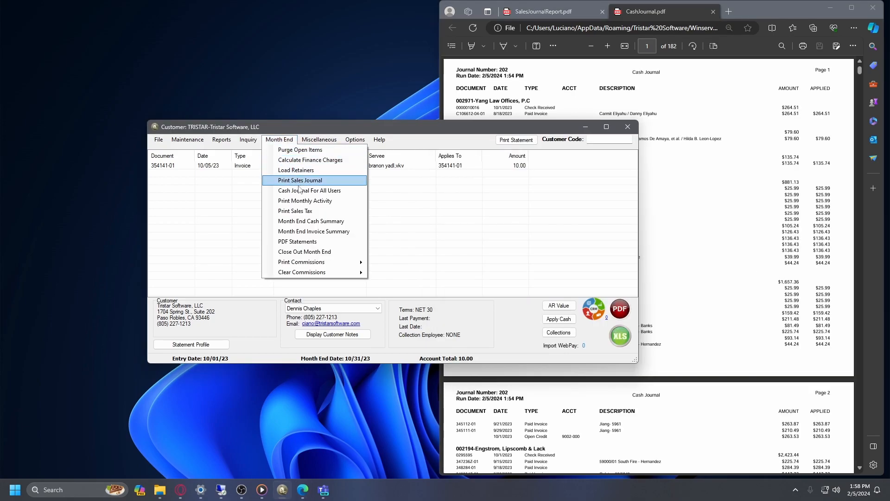
click(299, 212)
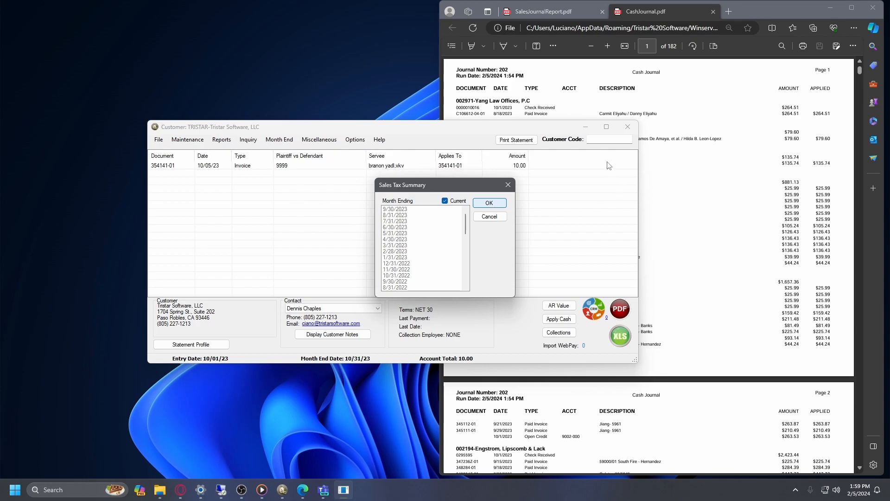
key(Return)
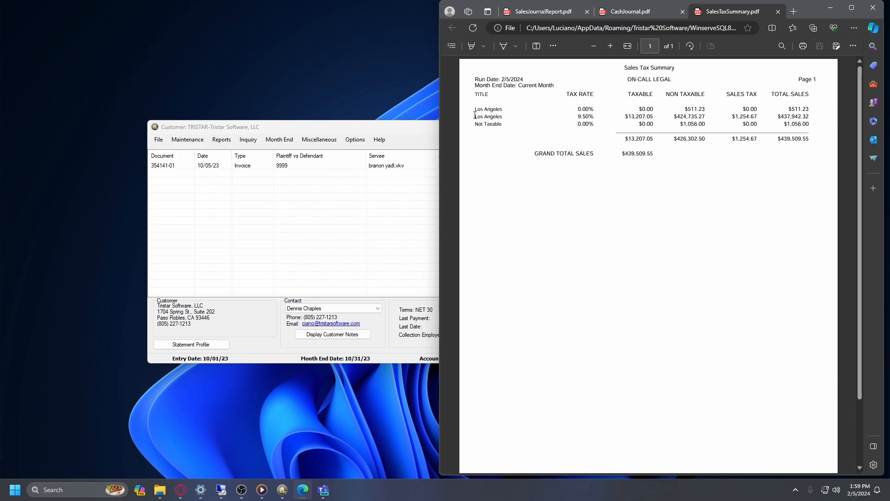
click(779, 12)
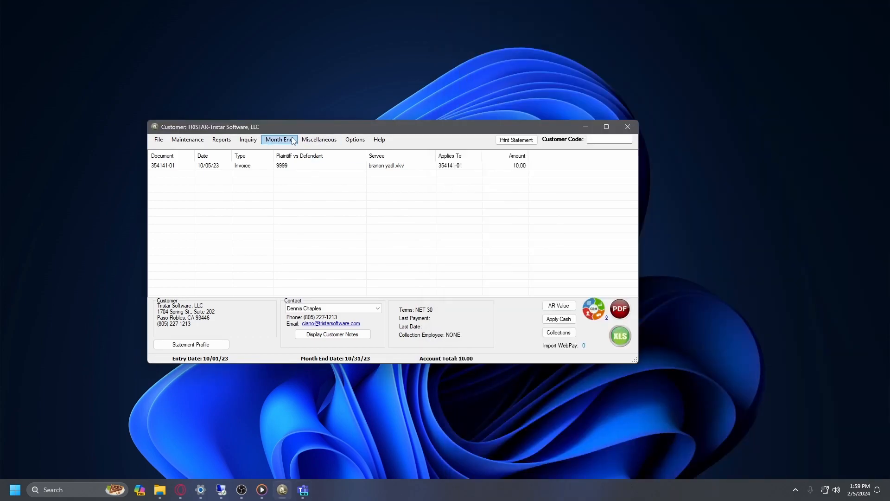
click(281, 142)
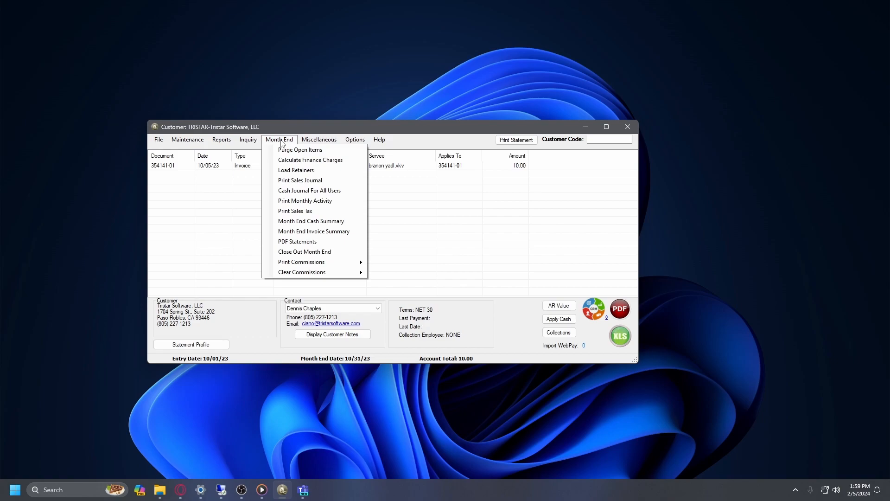
click(301, 242)
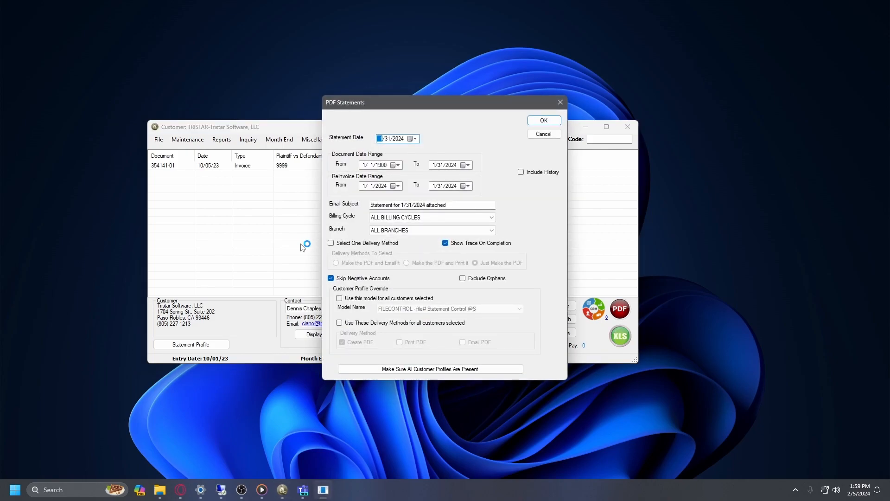
drag(414, 98, 371, 93)
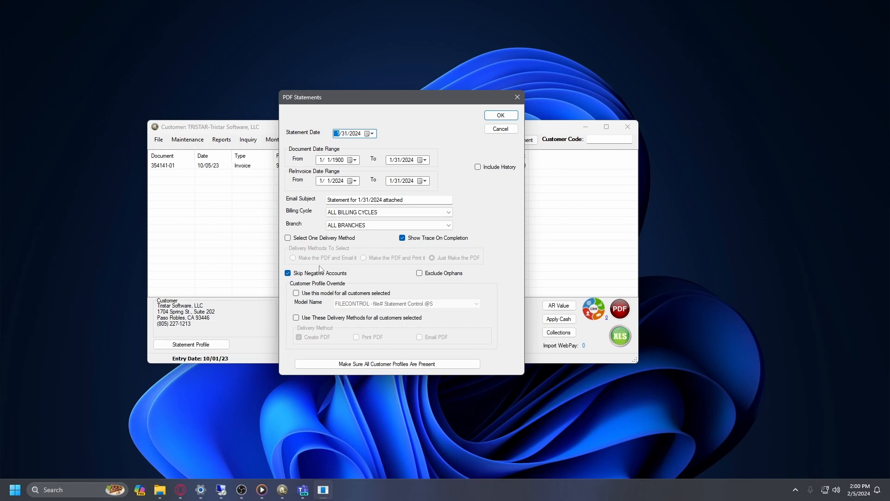
click(501, 132)
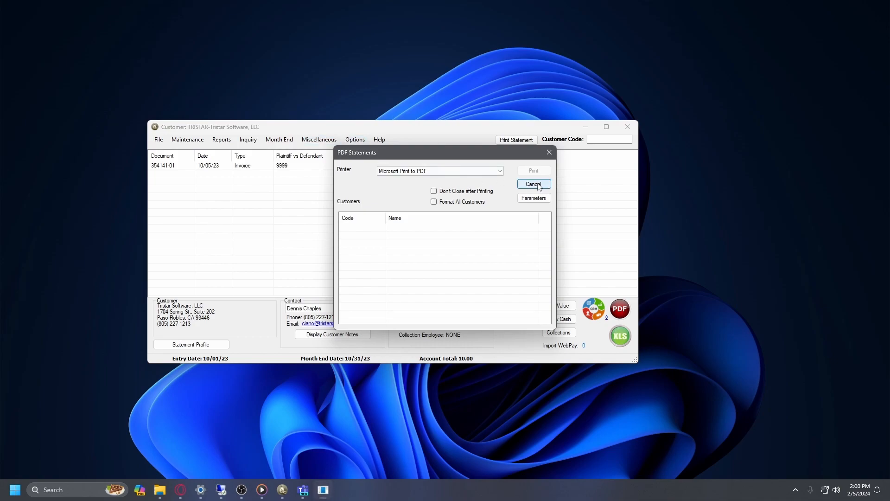
click(538, 184)
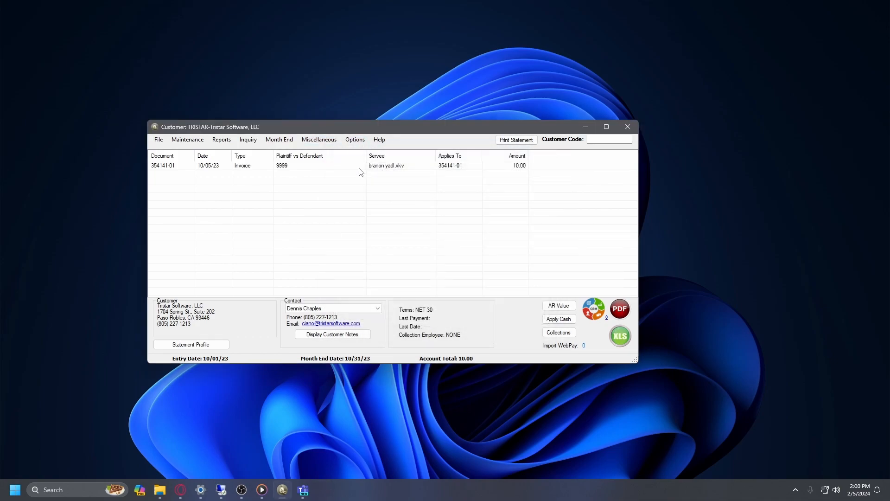
Run the WinCopy Commissions report from the Print Commissions submenu
click(286, 141)
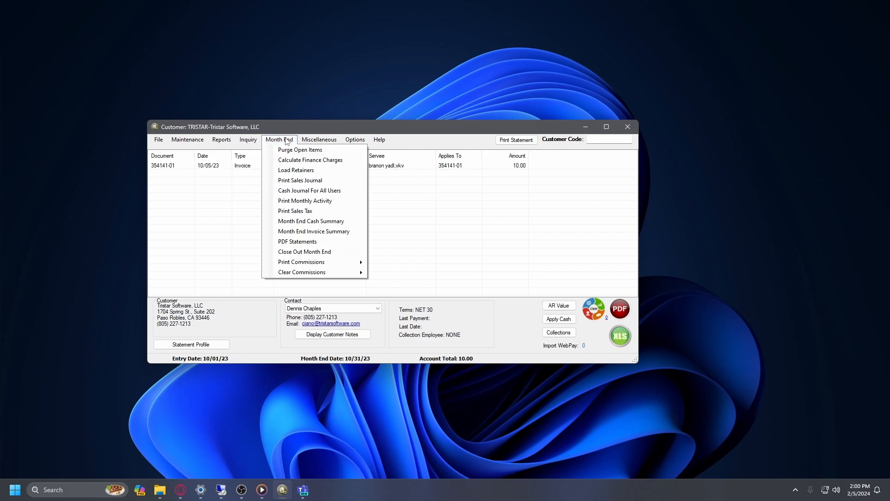
mouse_move(323, 263)
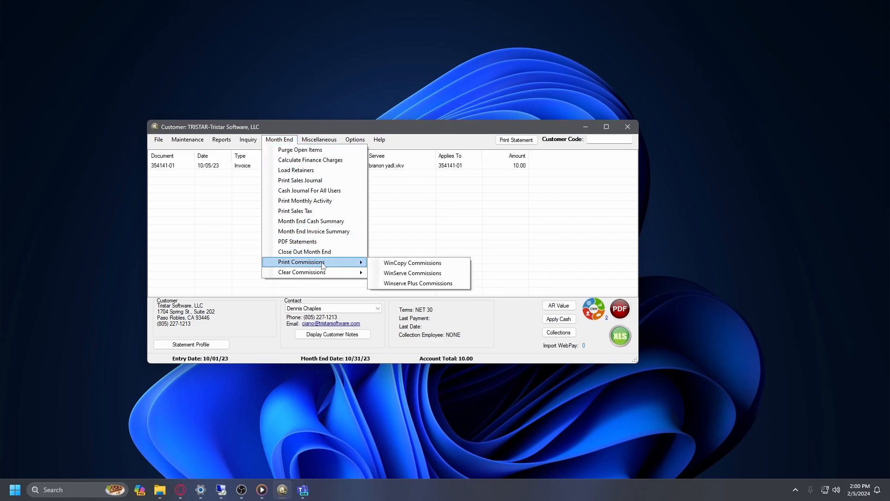
click(396, 276)
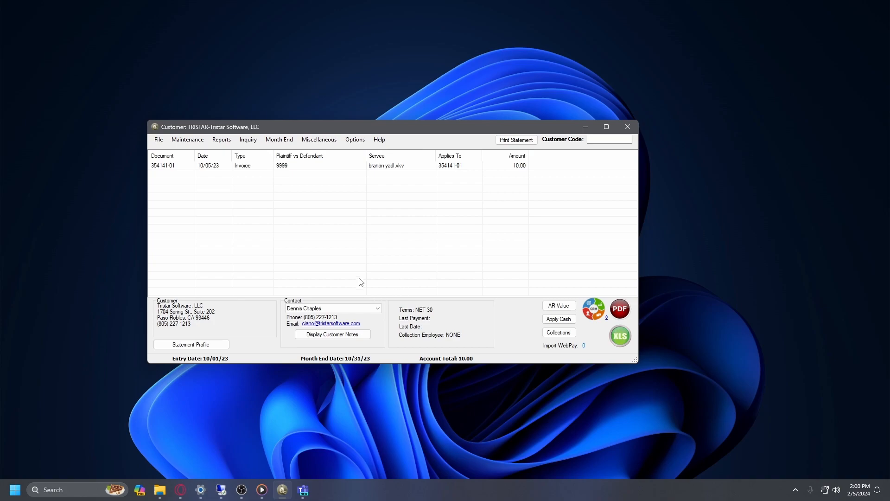
click(286, 139)
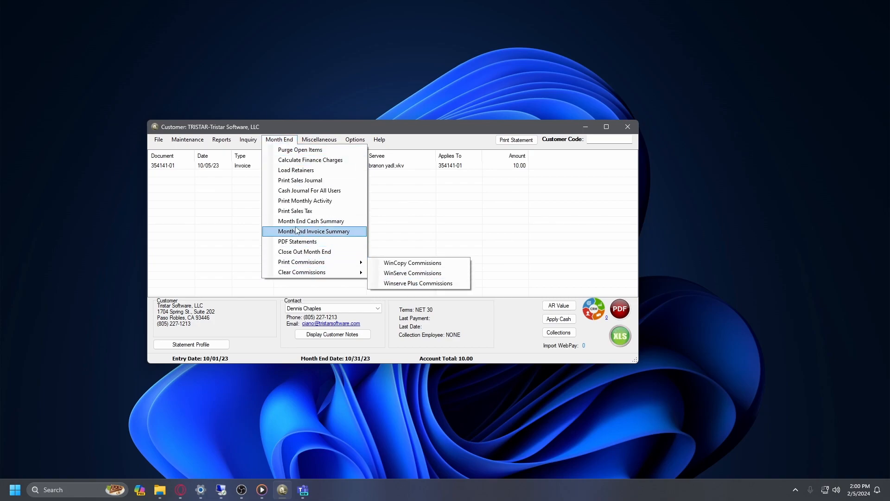
mouse_move(330, 262)
click(417, 283)
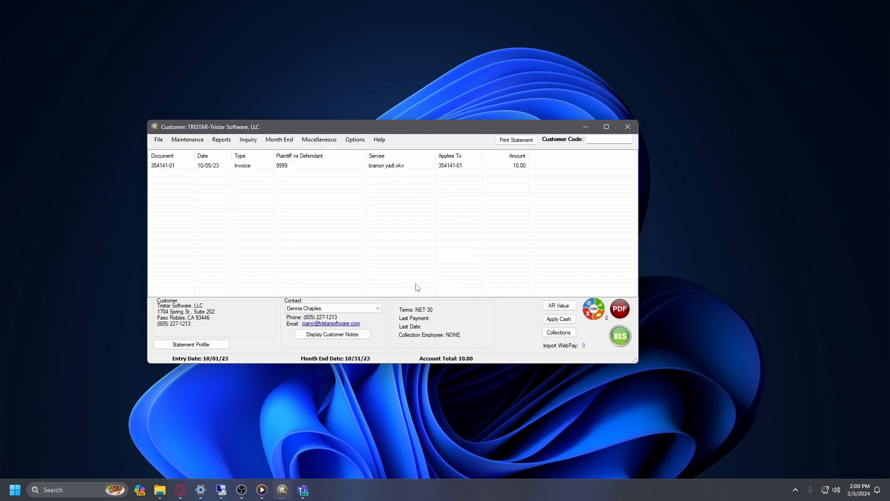
click(278, 140)
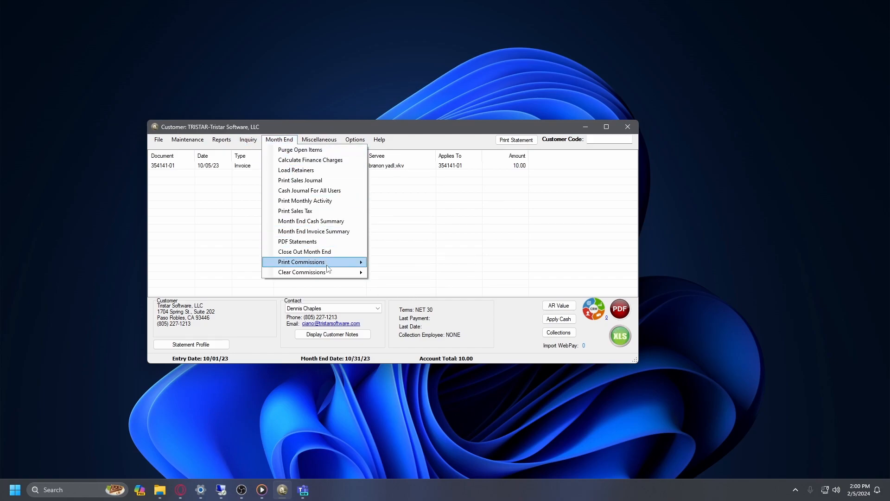
mouse_move(330, 262)
click(409, 263)
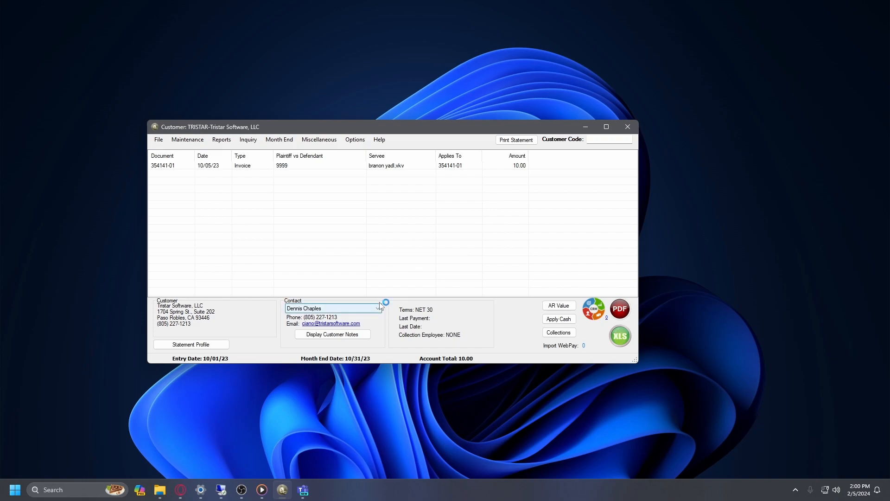
drag(97, 9, 361, 192)
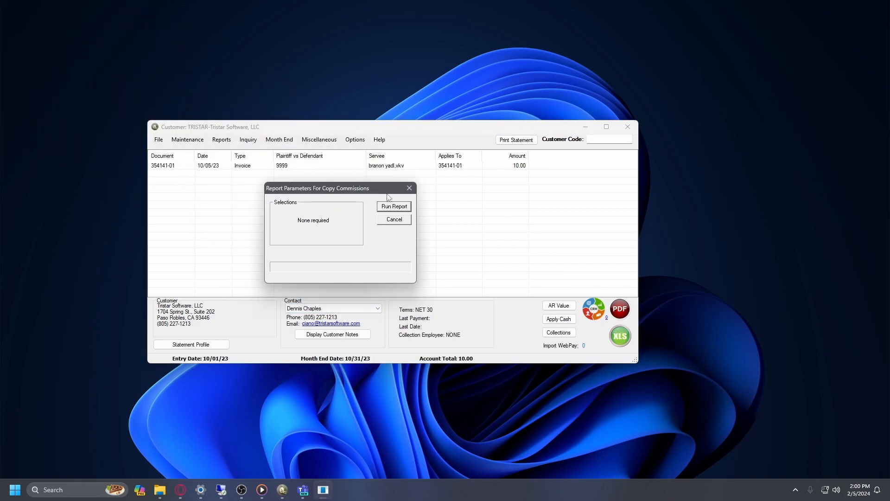
click(395, 207)
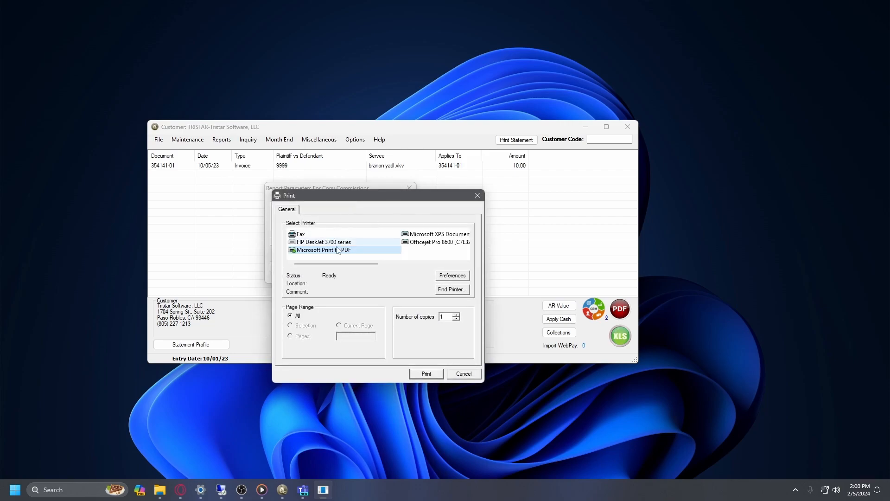
Print the report with Microsoft Print to PDF as test.pdf on the Desktop, then close the viewer
click(432, 374)
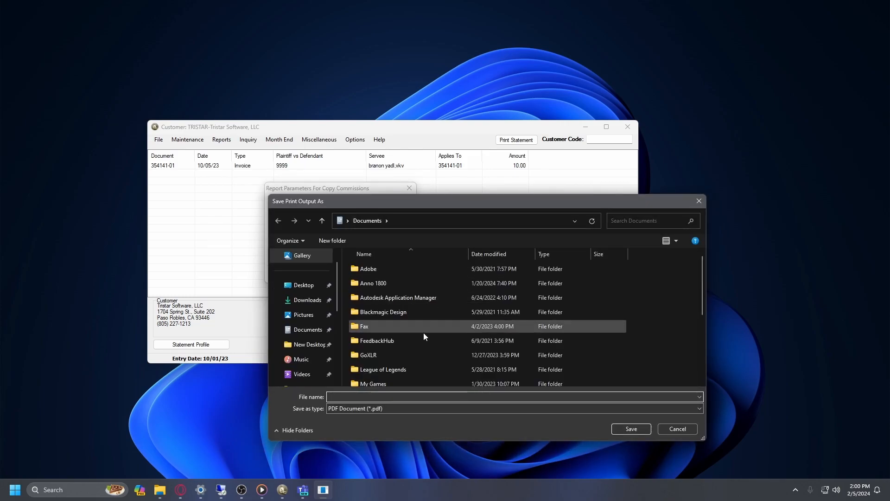
click(305, 285)
click(404, 395)
text(test)
key(Return)
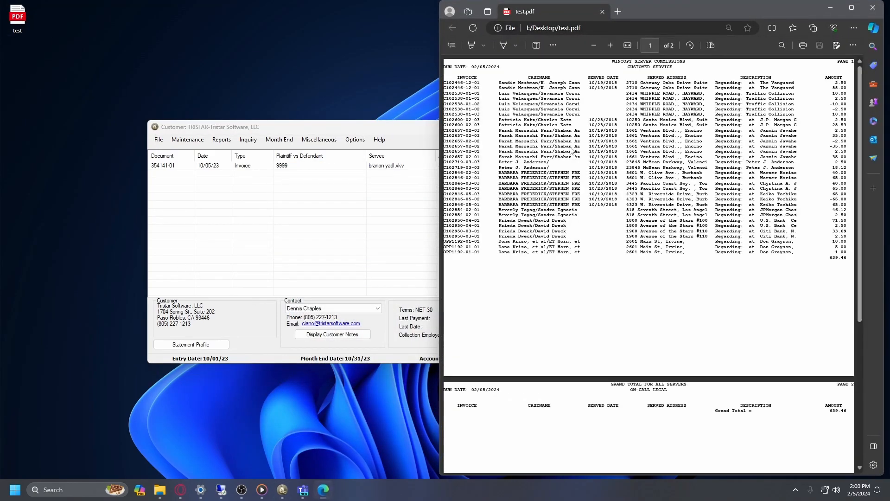
scroll(587, 232, down, 5)
scroll(586, 237, up, 5)
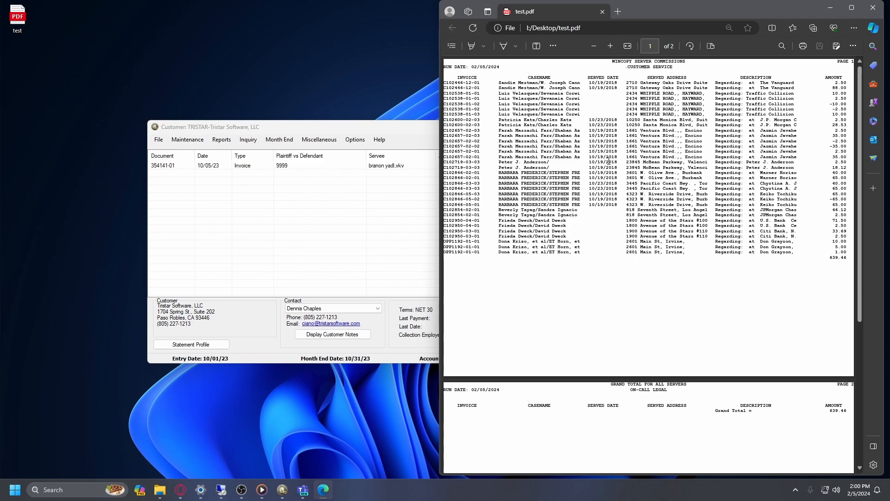
click(873, 8)
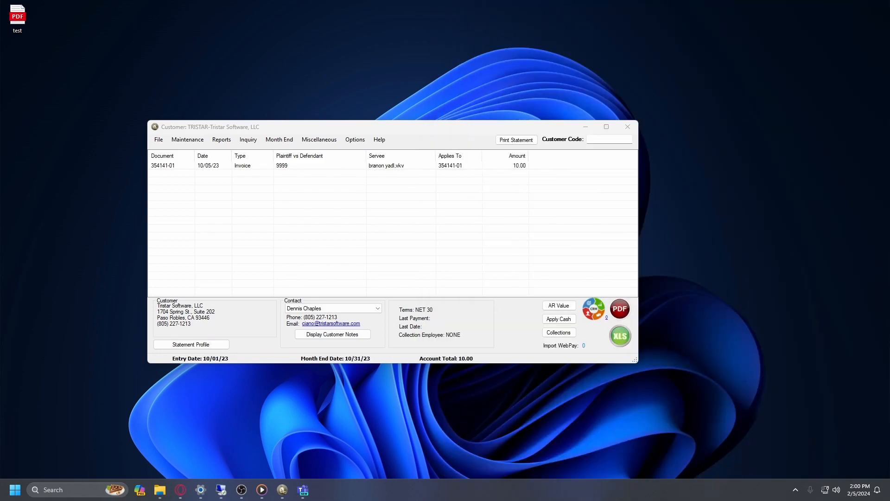
Close out the October 31, 2023 month end, opening November 30, 2023
click(280, 140)
click(307, 252)
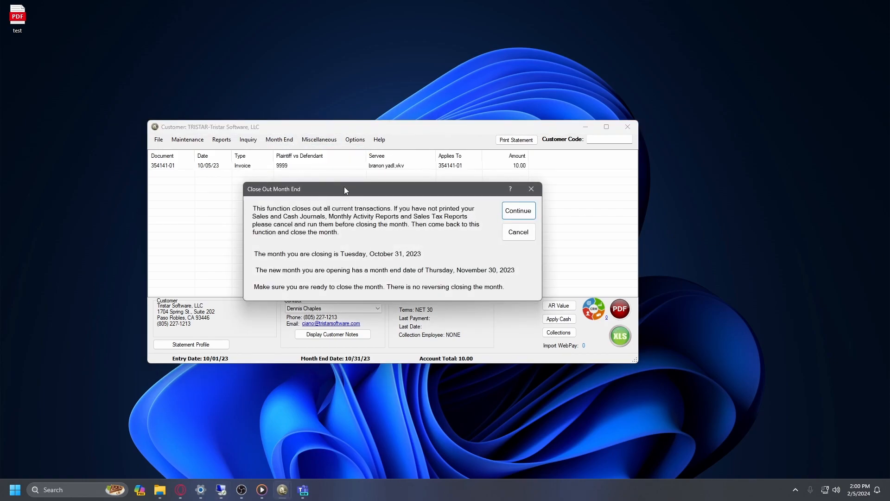
click(93, 80)
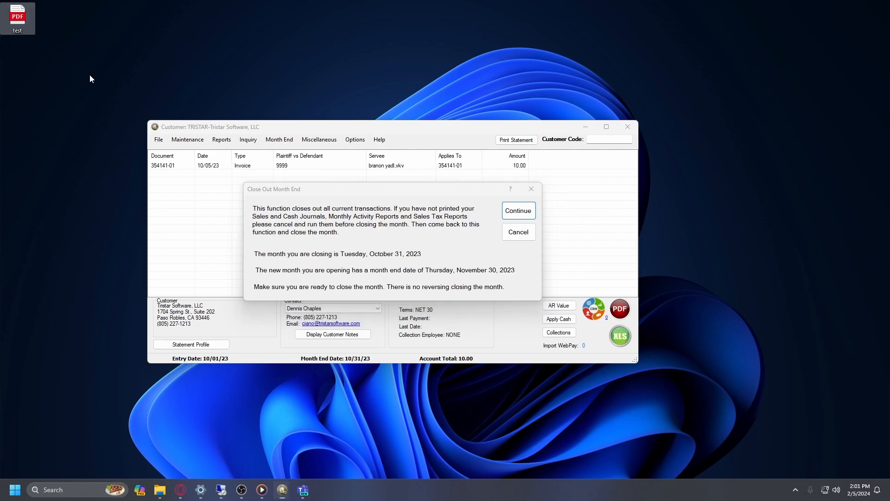
drag(288, 190, 277, 172)
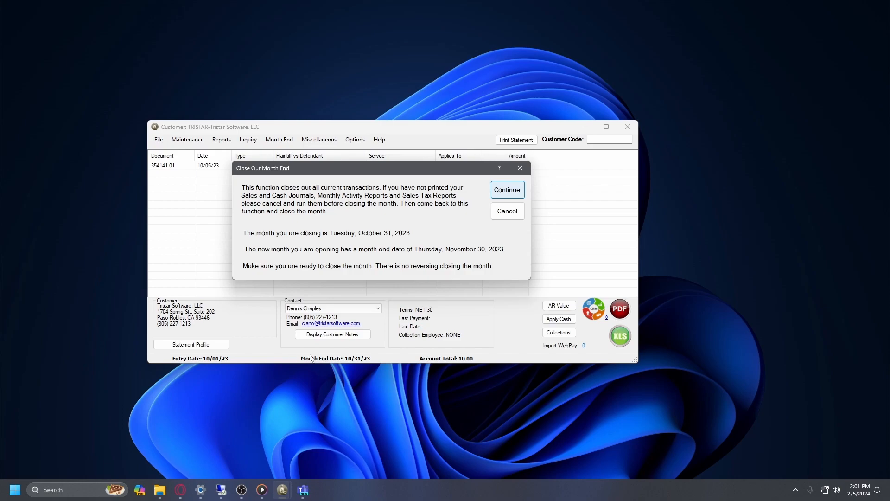
key(Return)
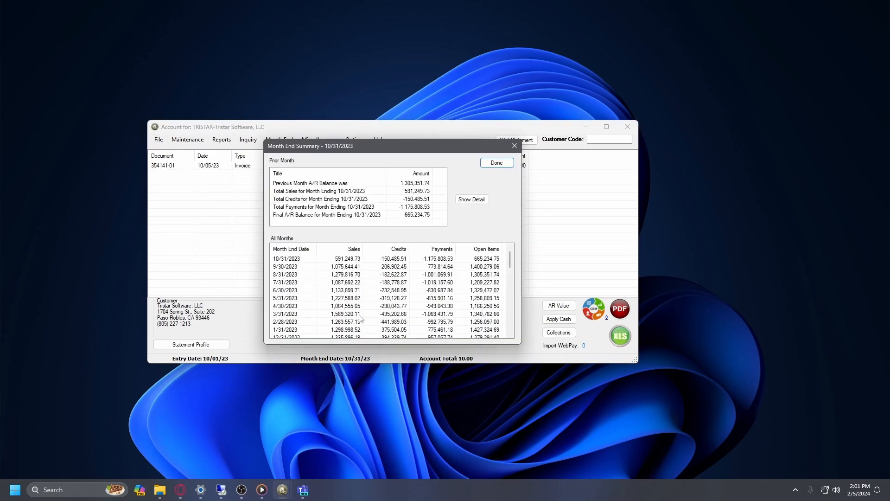
Review the monthly activity detail on the 10/31/2023 month end summary
drag(333, 151, 327, 140)
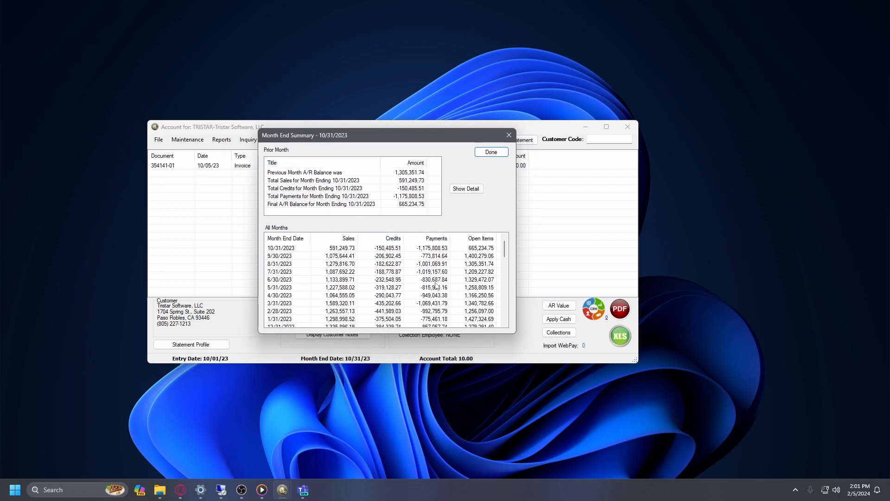
click(466, 188)
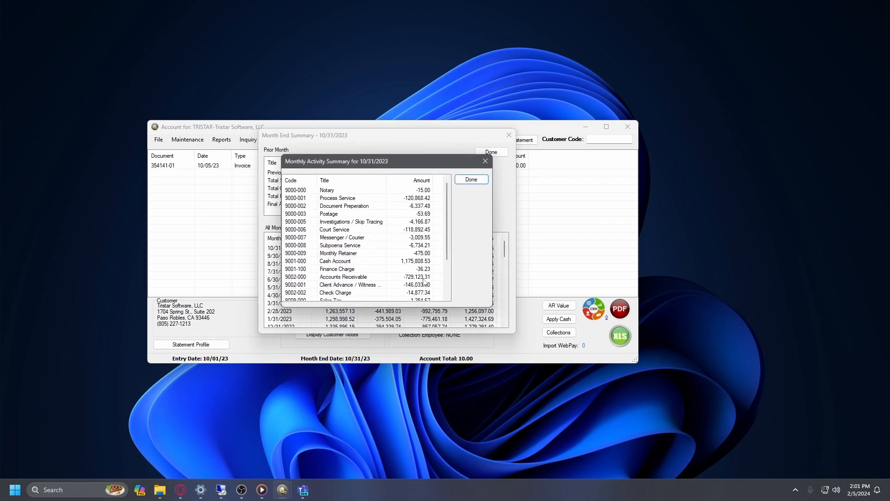
scroll(420, 274, down, 2)
scroll(403, 245, up, 2)
scroll(402, 239, down, 2)
scroll(403, 241, up, 2)
click(458, 182)
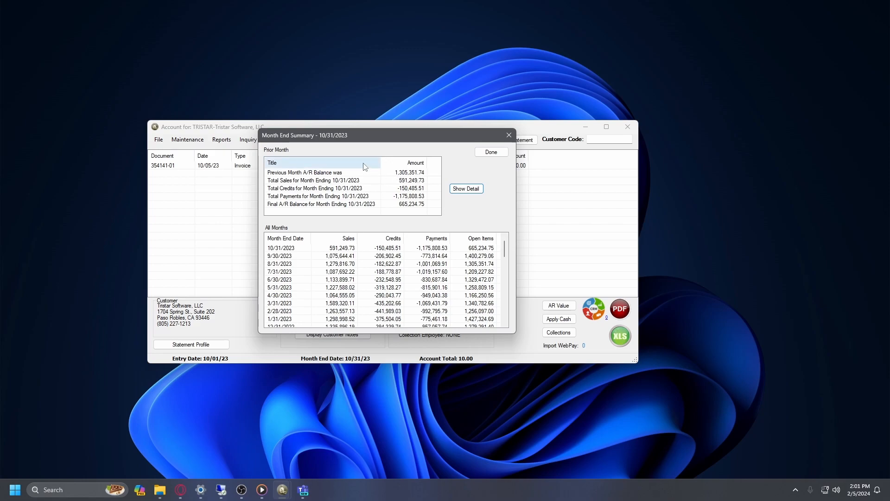
Scroll through the All Months list and dismiss the month end summary
scroll(426, 284, down, 5)
scroll(427, 283, up, 5)
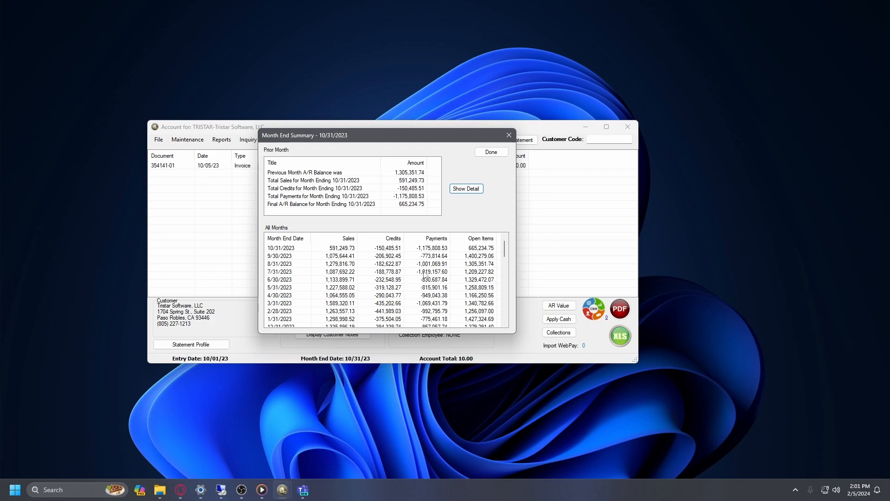
click(491, 151)
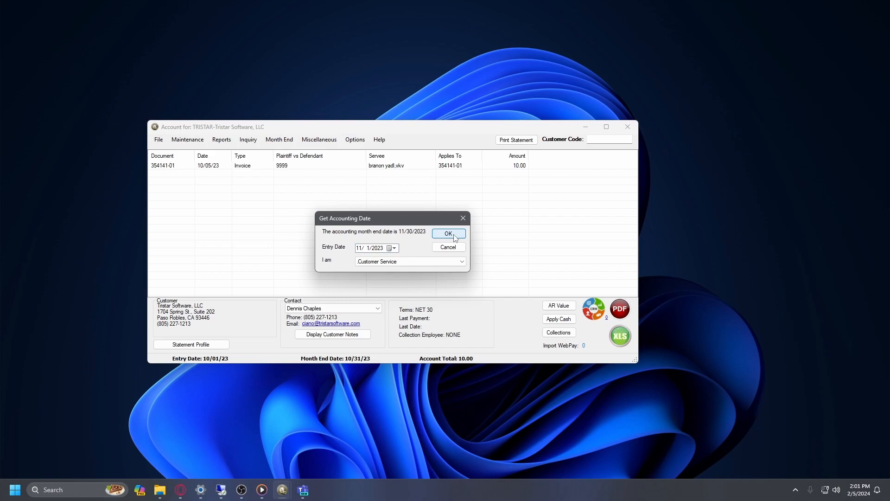
Accept the new 11/30/2023 accounting month end date and exit Tristar
click(448, 233)
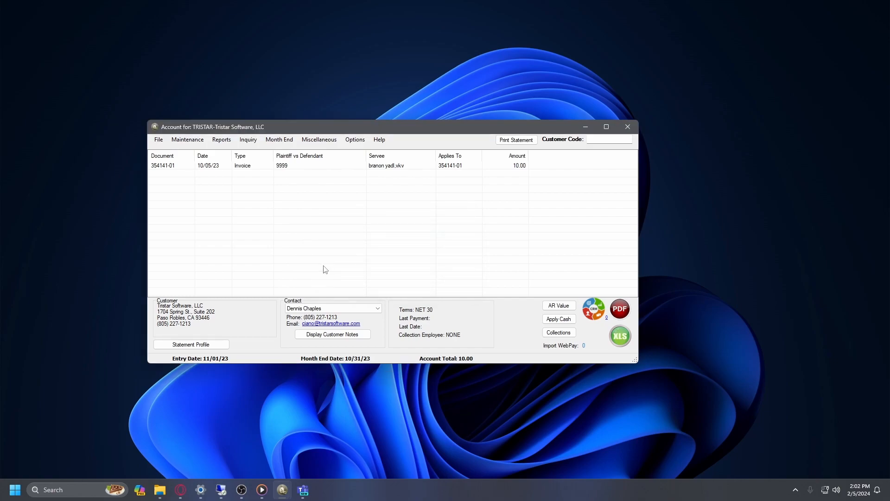
click(158, 140)
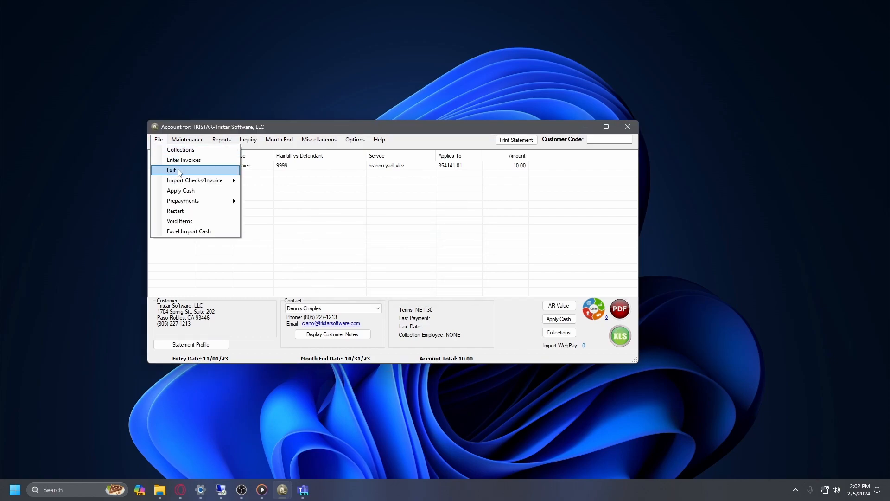
click(178, 171)
Relaunch Tristar, log in with the user ID and password, and accept the accounting date
click(15, 490)
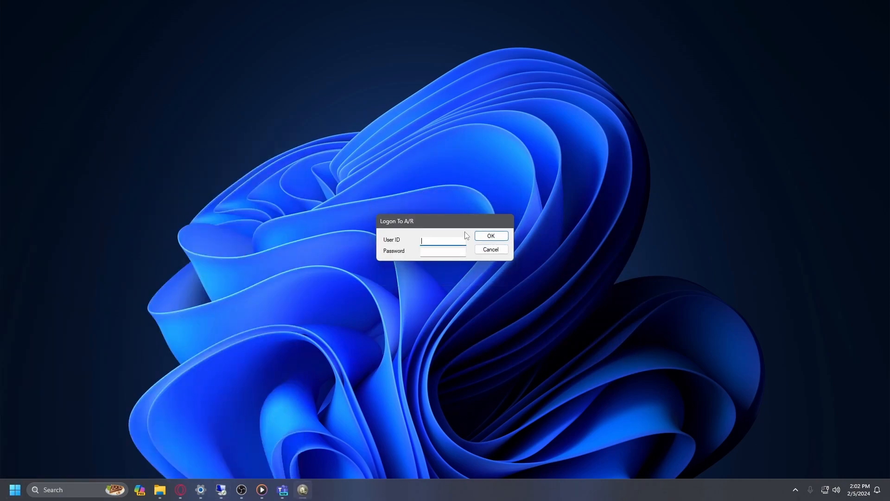
text(ADMINISTRATOR)
key(Tab)
text(****)
key(Return)
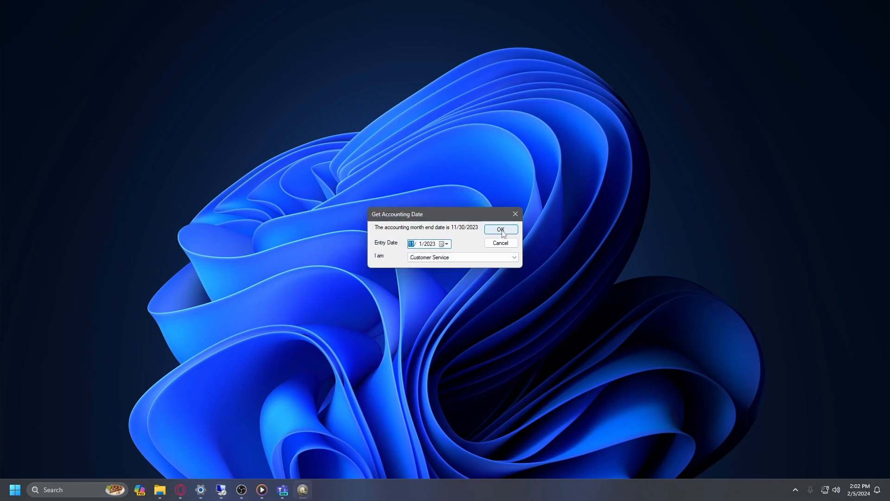
click(501, 230)
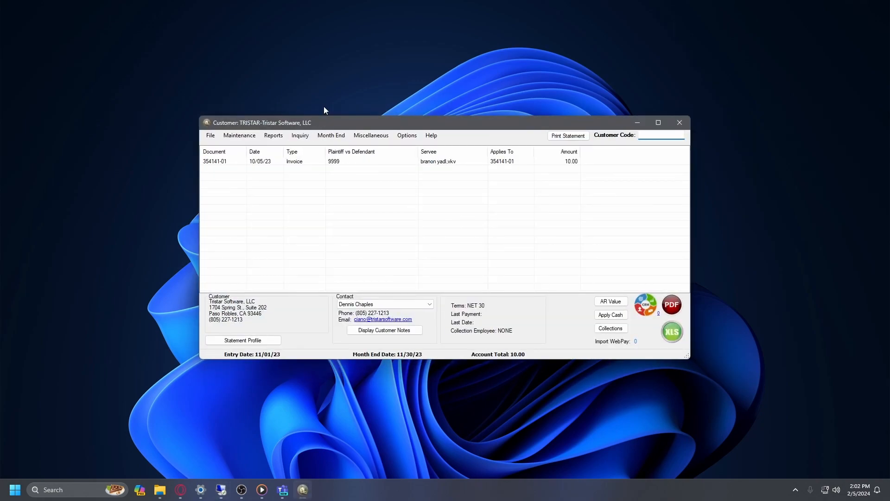
drag(316, 121, 321, 126)
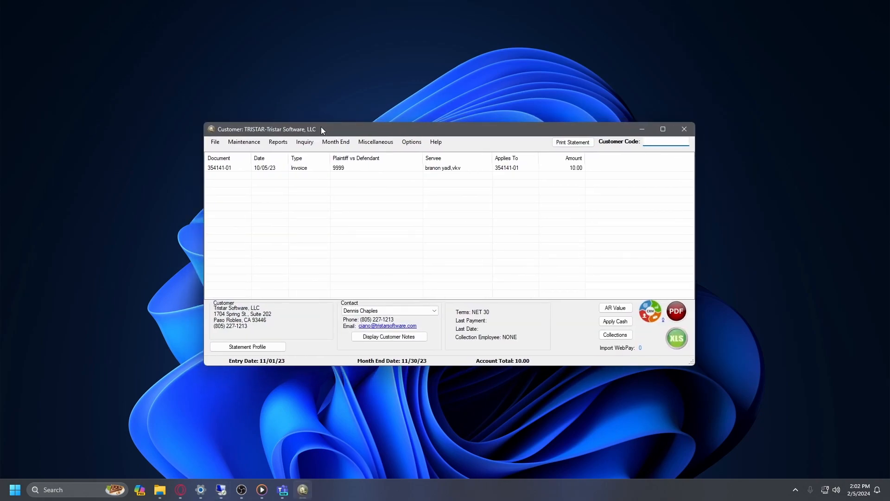